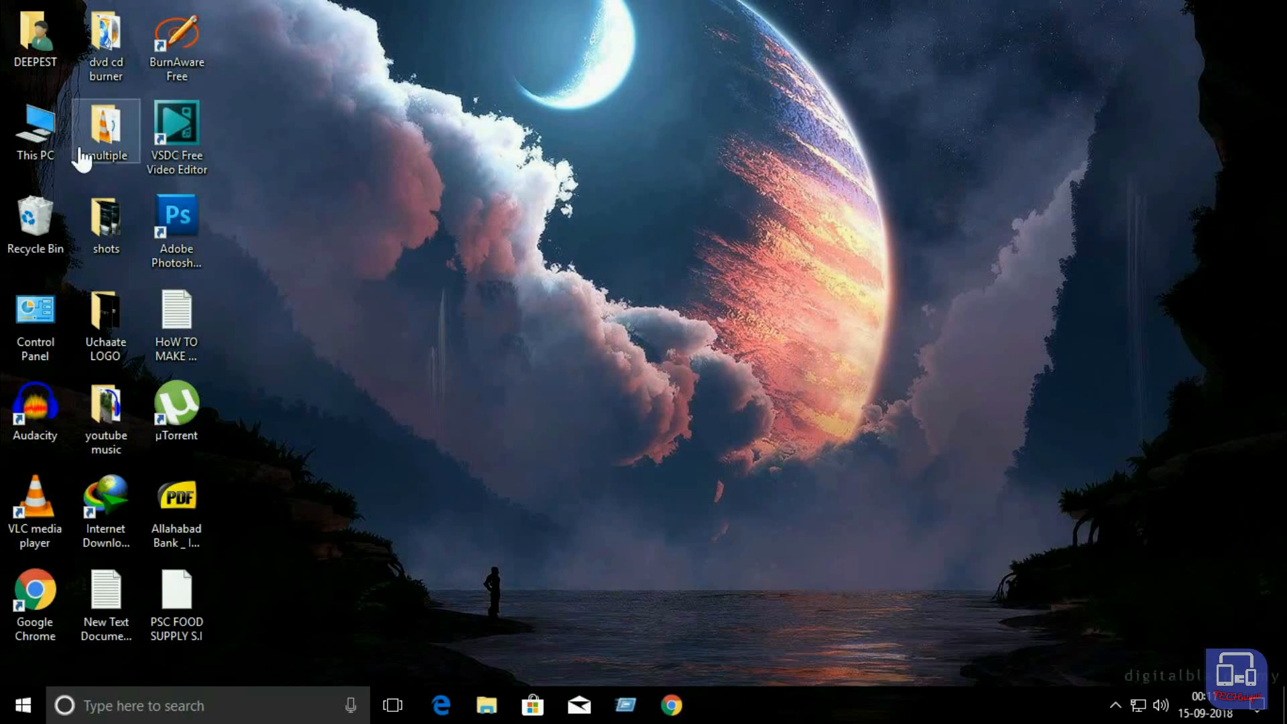
- Quick-format the ESD-USB (F:) drive as FAT32 with a 16 kilobytes allocation unit size, and close the file window
{"action": "double_click", "coordinate": [54, 151]}
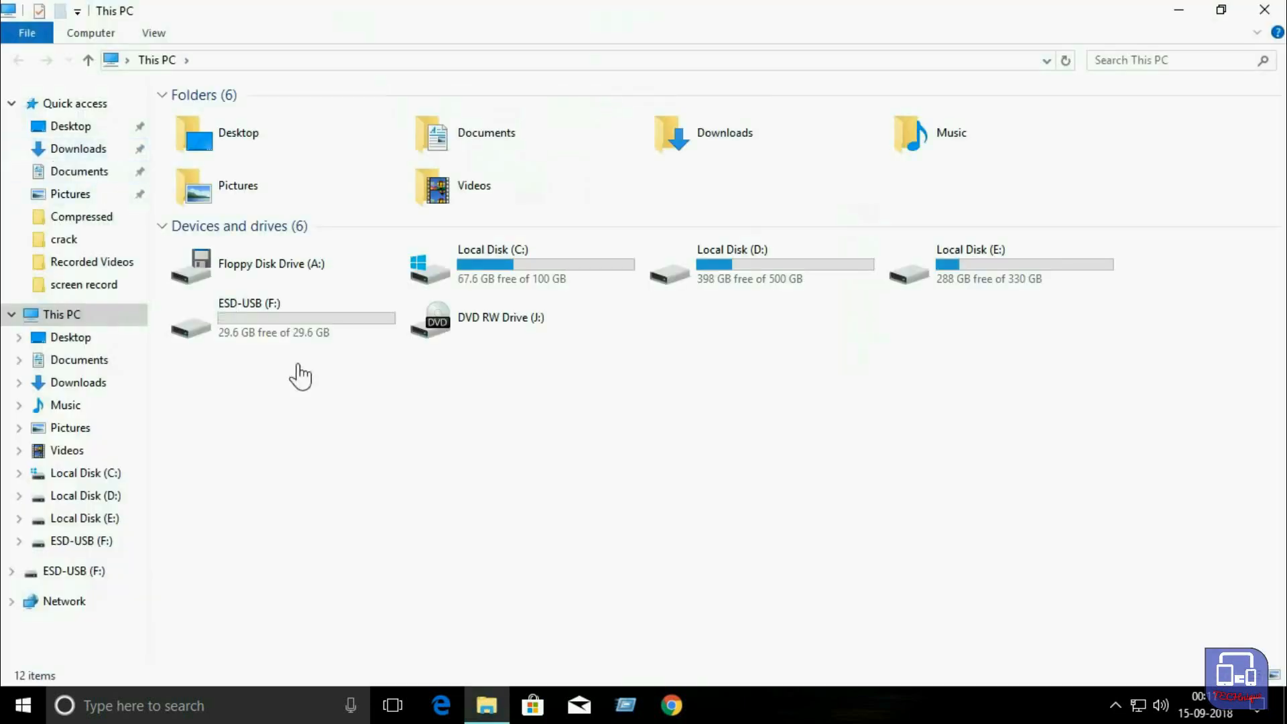
{"action": "right_click", "coordinate": [226, 351]}
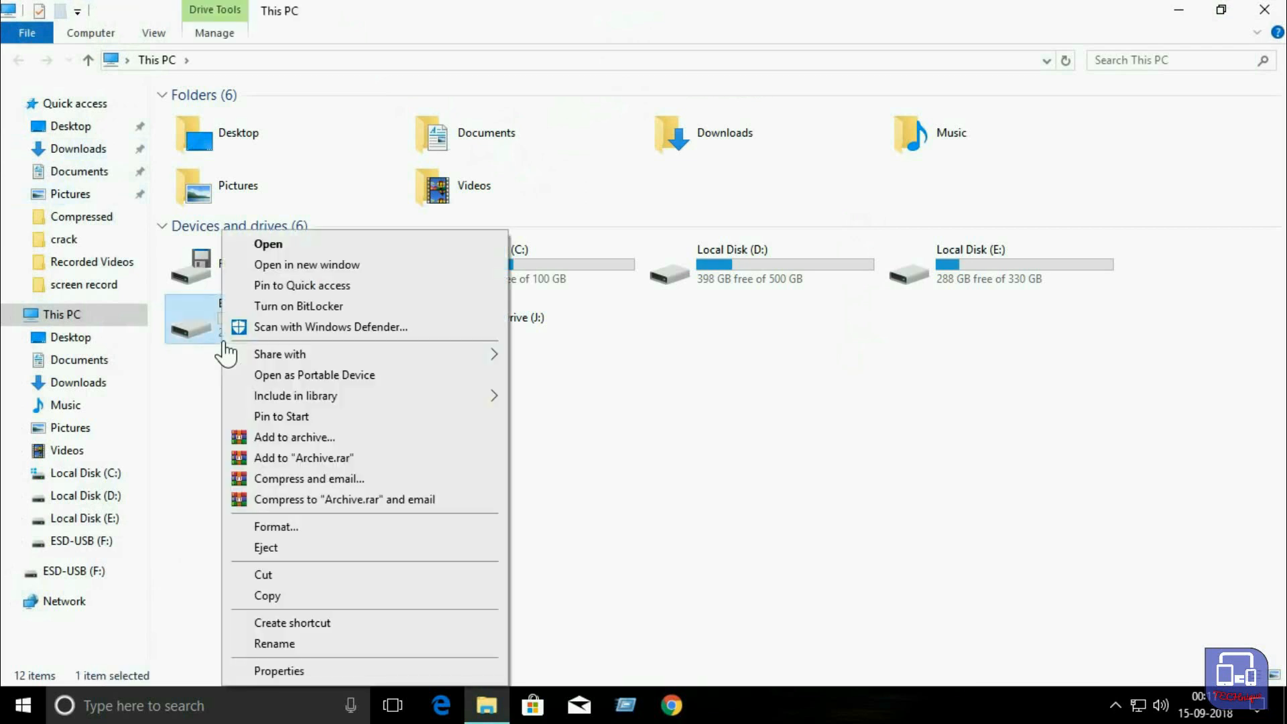
{"action": "left_click", "coordinate": [315, 527]}
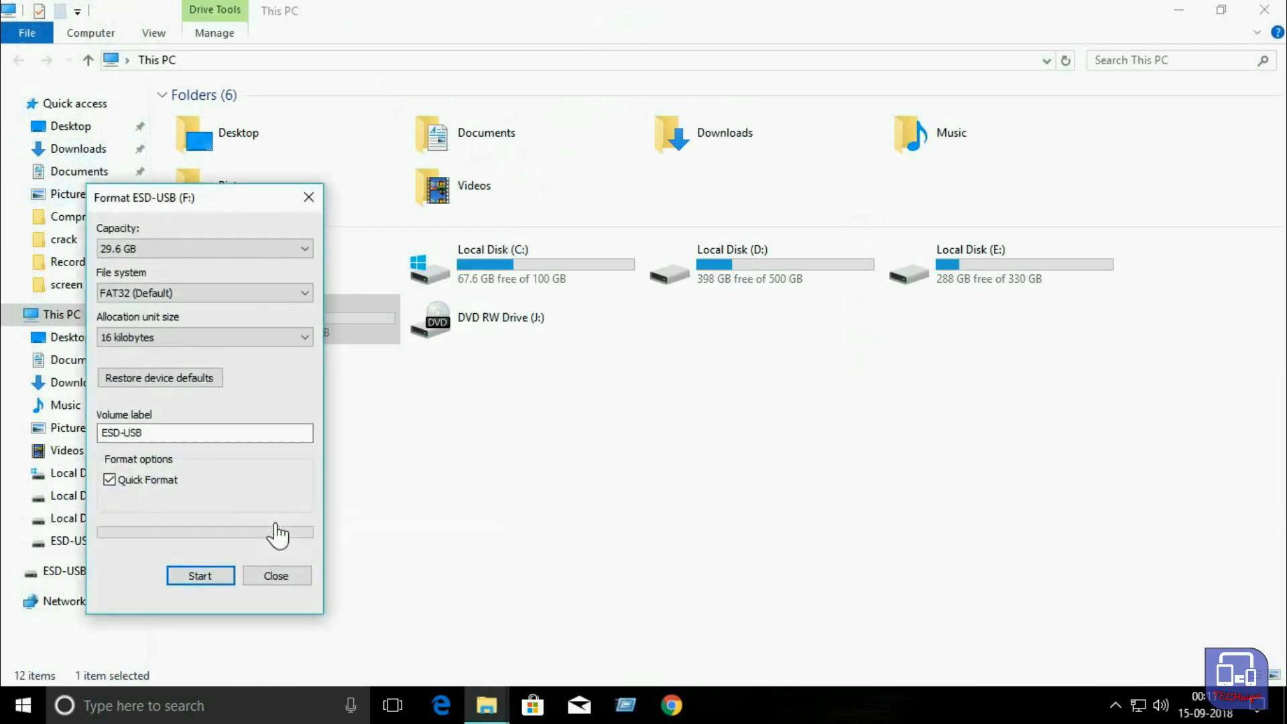
{"action": "left_click", "coordinate": [200, 577]}
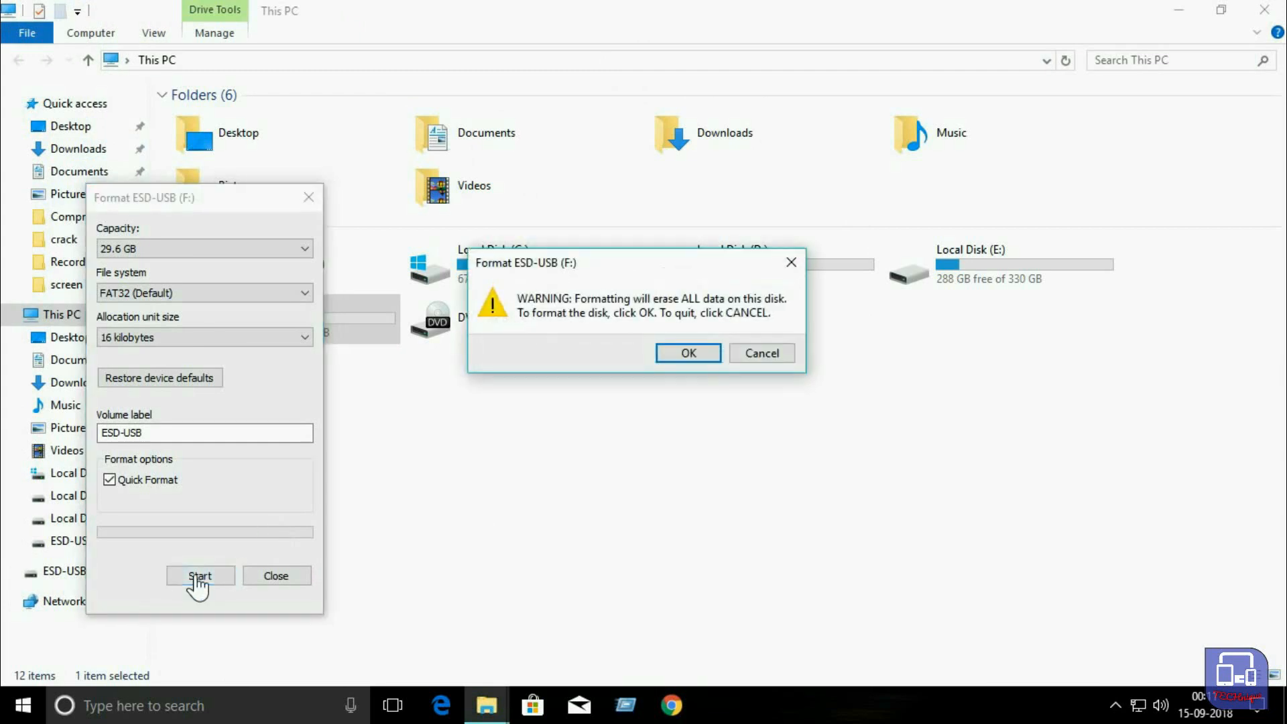
{"action": "left_click", "coordinate": [701, 355]}
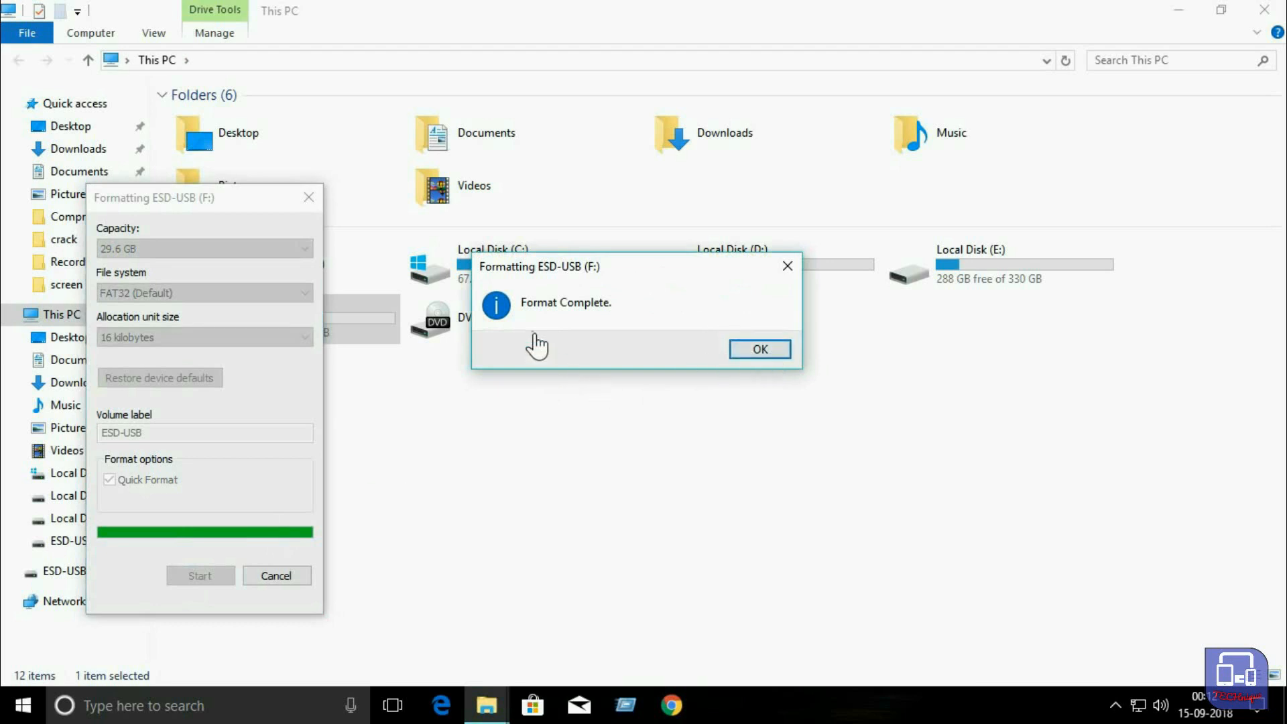
{"action": "left_click", "coordinate": [760, 350]}
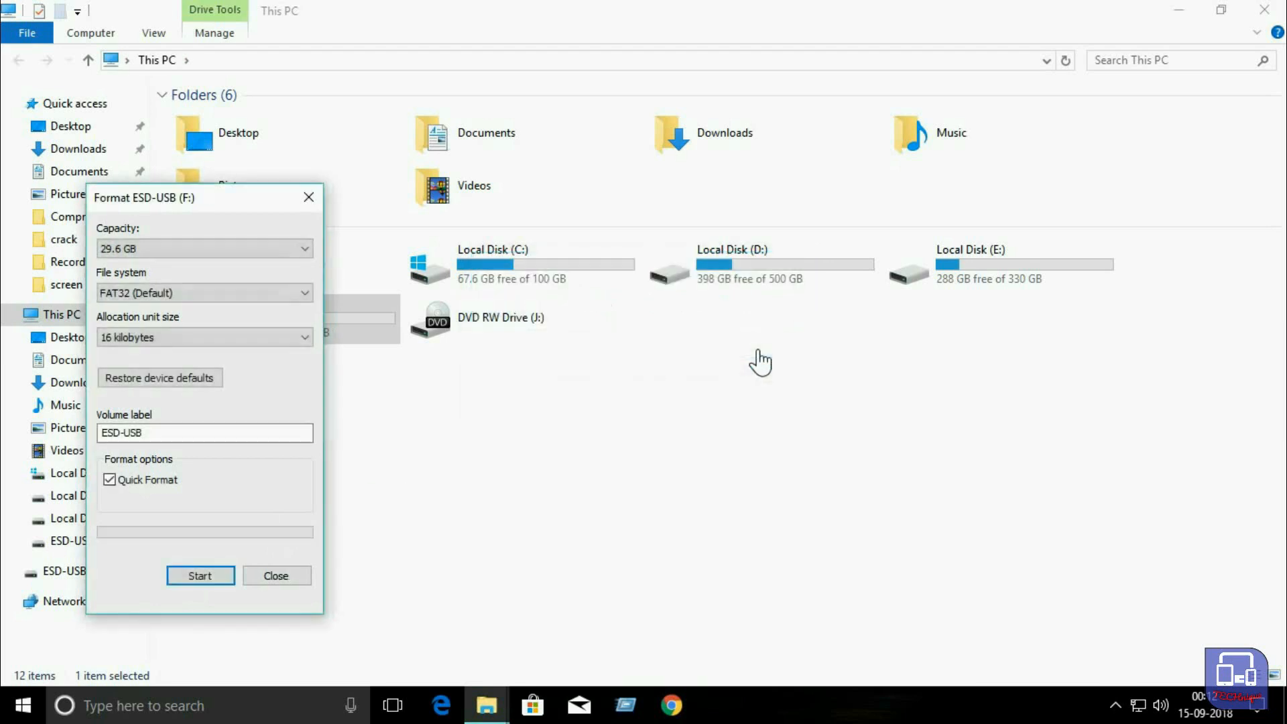
{"action": "left_click", "coordinate": [276, 577]}
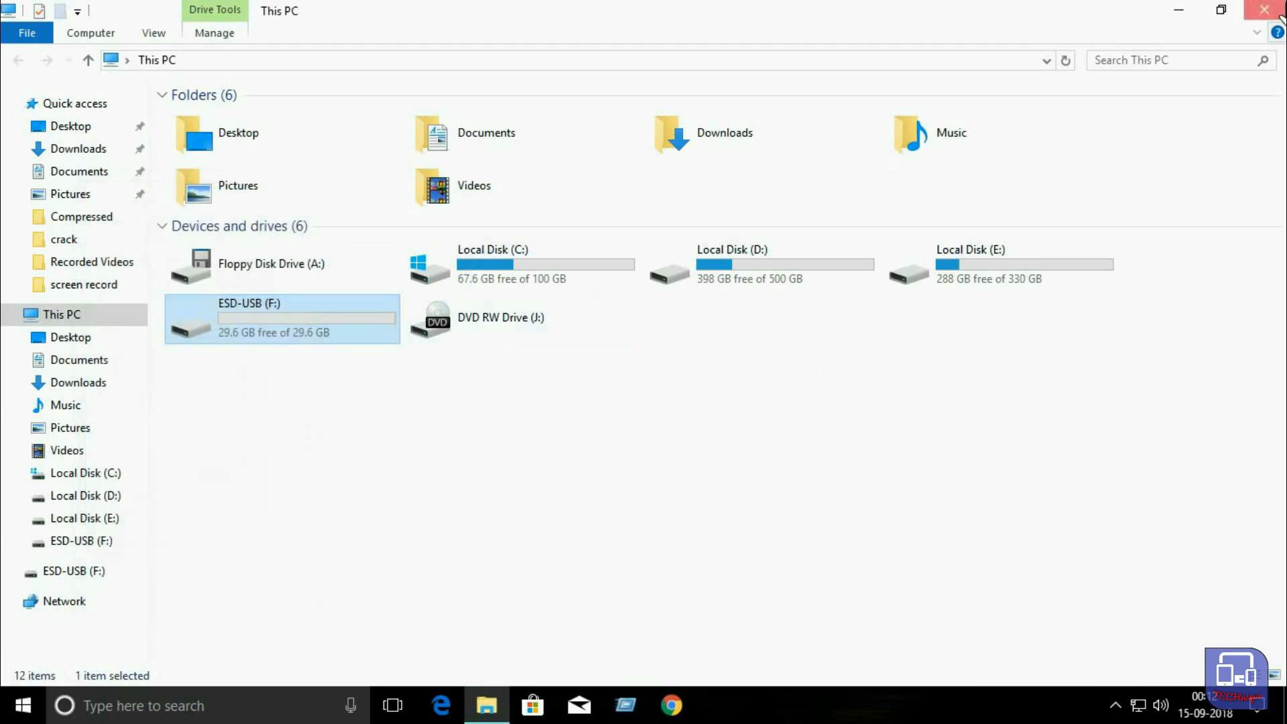
{"action": "left_click", "coordinate": [1264, 9]}
- In Google Chrome, search for "windows 10 download" and open Microsoft's Download Windows 10 Disc Image (ISO File) page
{"action": "left_click", "coordinate": [688, 715]}
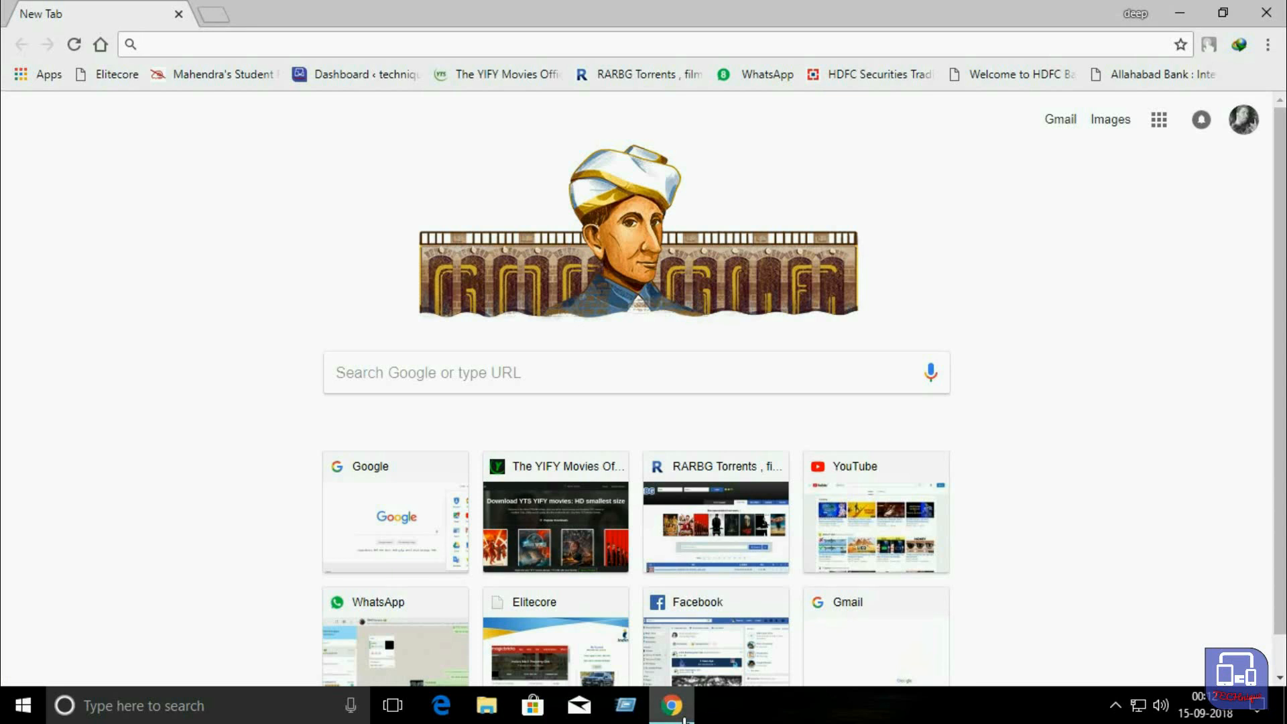
{"action": "type", "text": "WIND"}
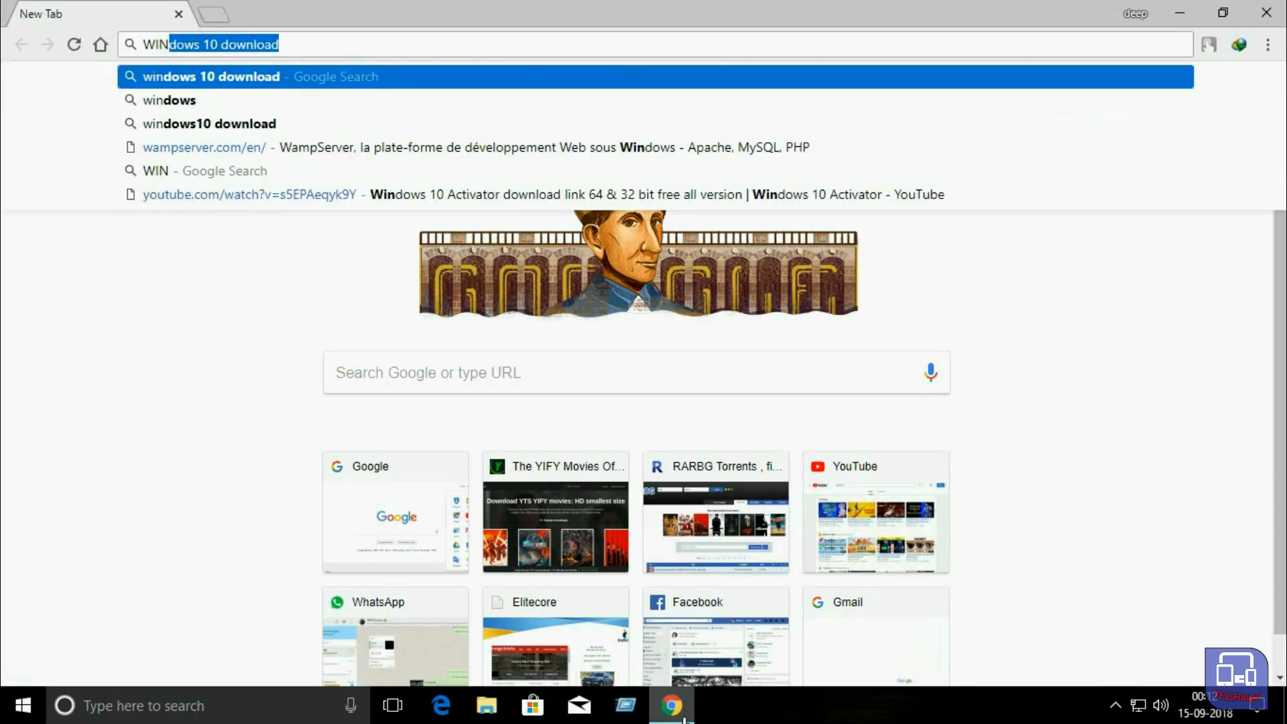
{"action": "type", "text": "OWS 10 download"}
{"action": "key", "text": "Return"}
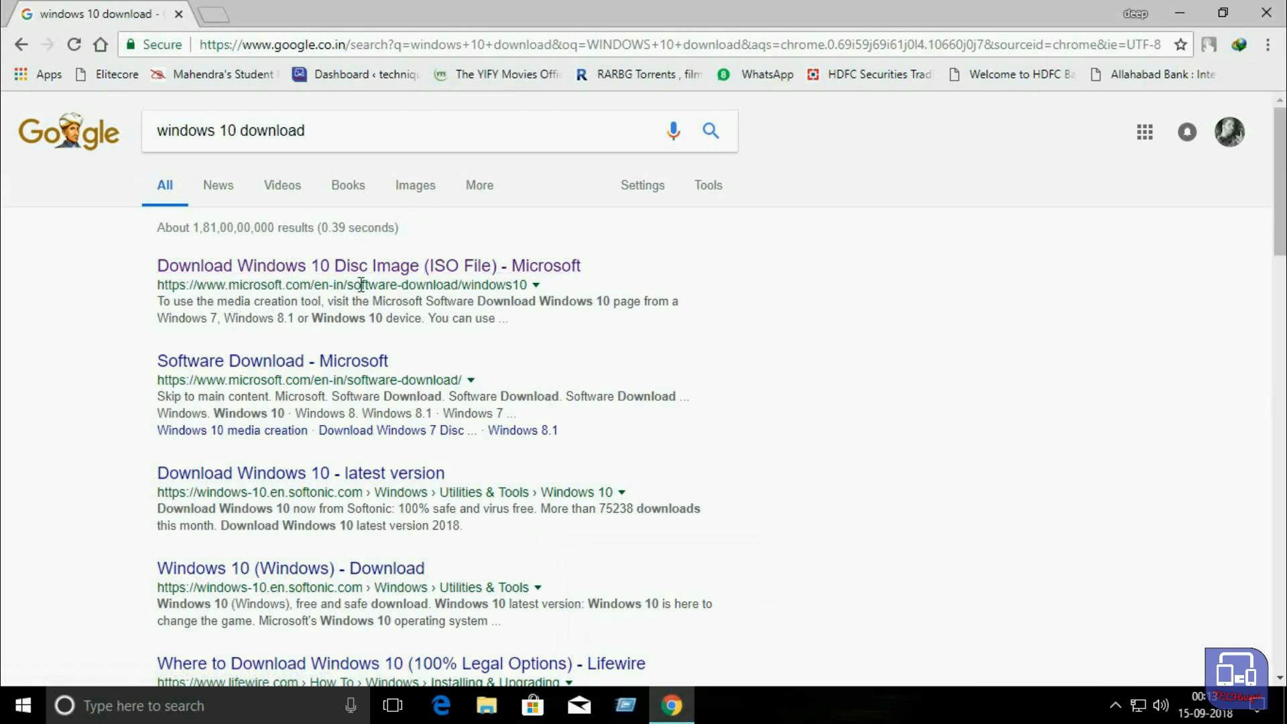
{"action": "left_click", "coordinate": [289, 268]}
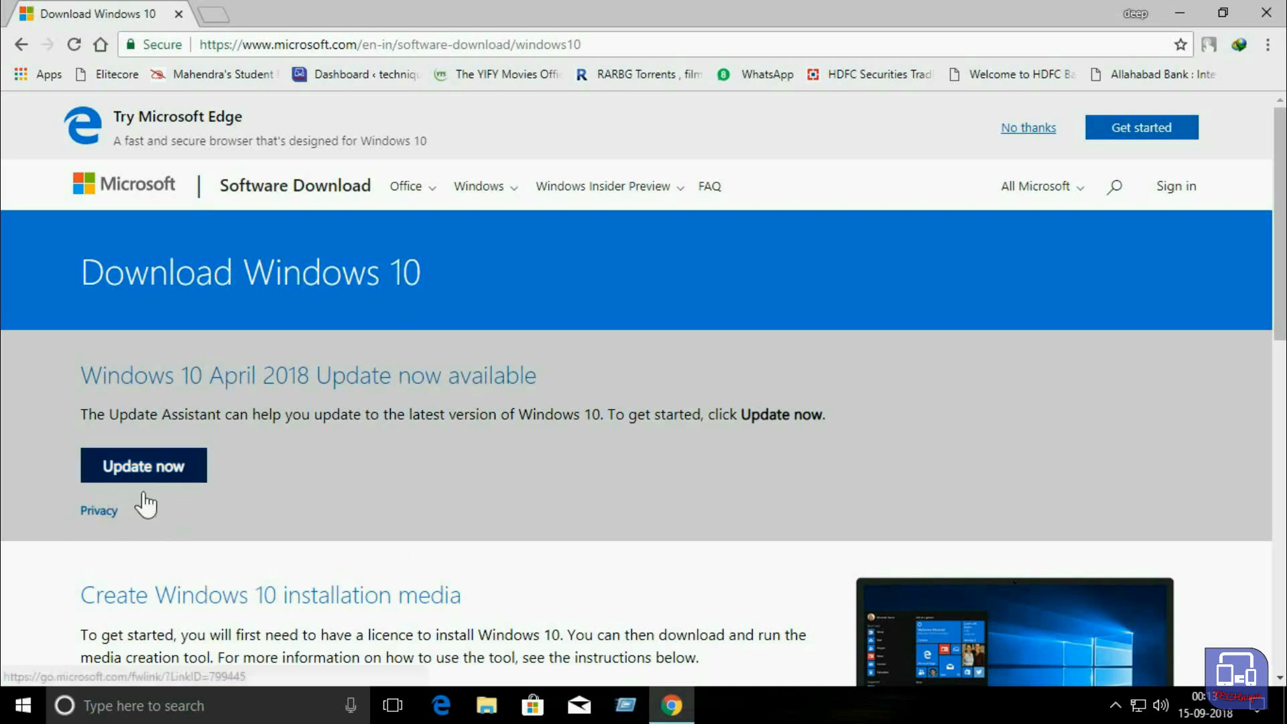
- Download the Windows 10 media creation tool, MediaCreationTool1803.exe, to the Downloads\Programs folder
{"action": "scroll", "coordinate": [195, 508], "scroll_direction": "down", "scroll_amount": 1}
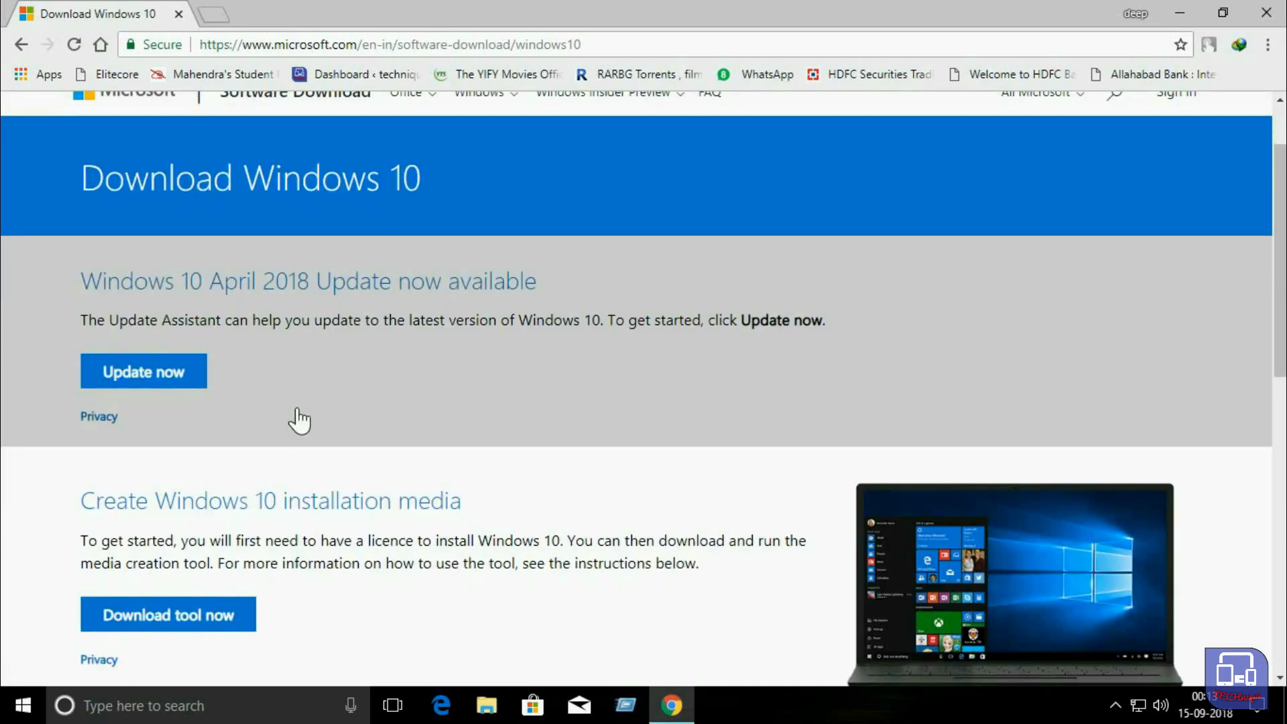
{"action": "scroll", "coordinate": [296, 419], "scroll_direction": "down", "scroll_amount": 1}
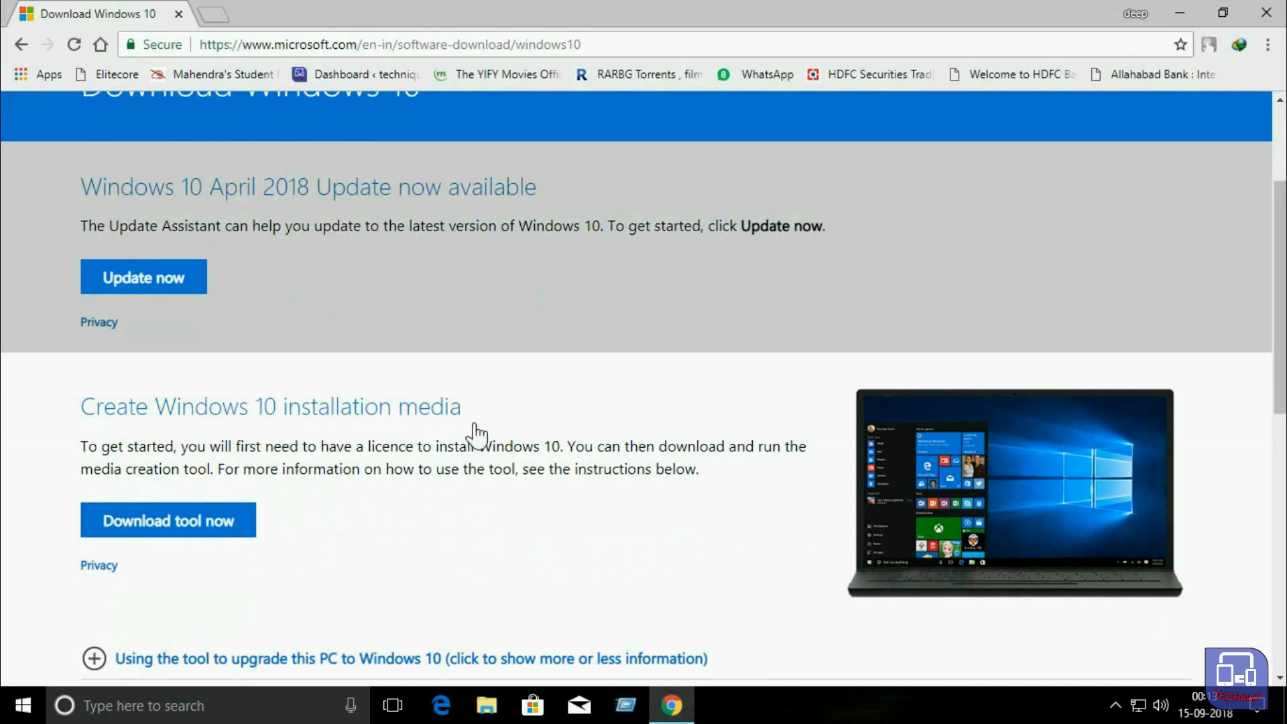
{"action": "scroll", "coordinate": [456, 436], "scroll_direction": "down", "scroll_amount": 1}
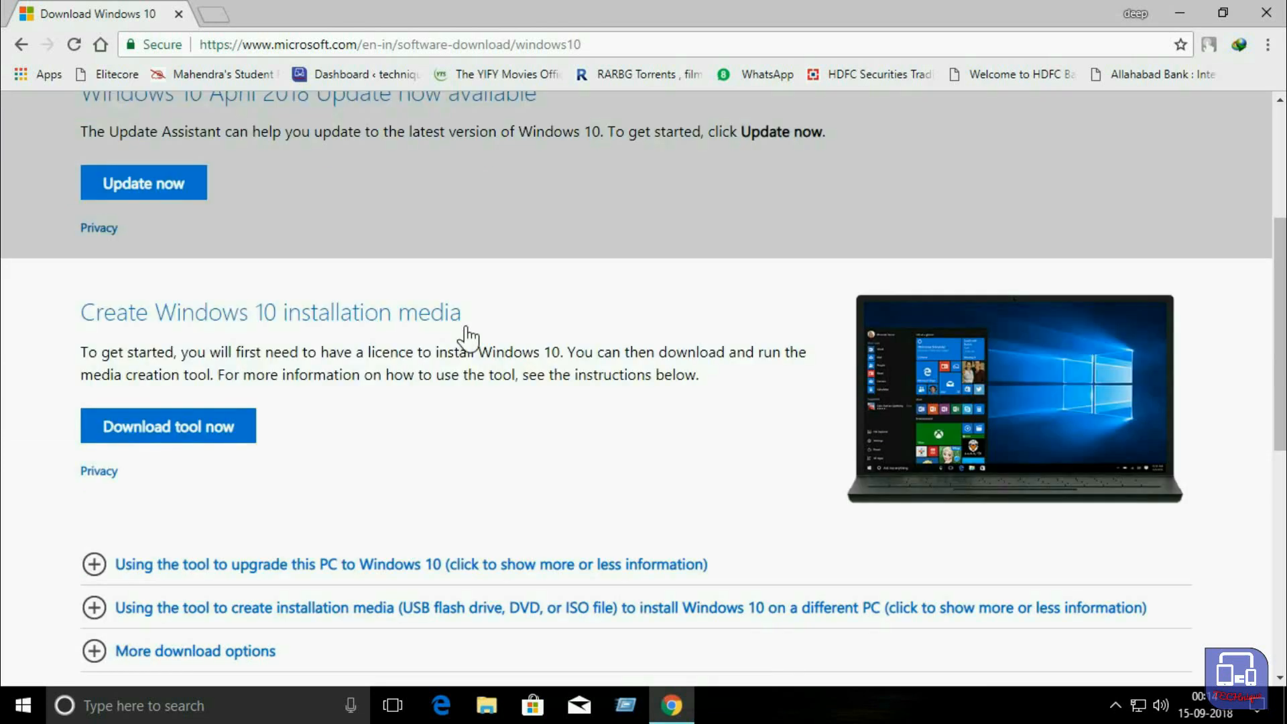
{"action": "left_click", "coordinate": [167, 429]}
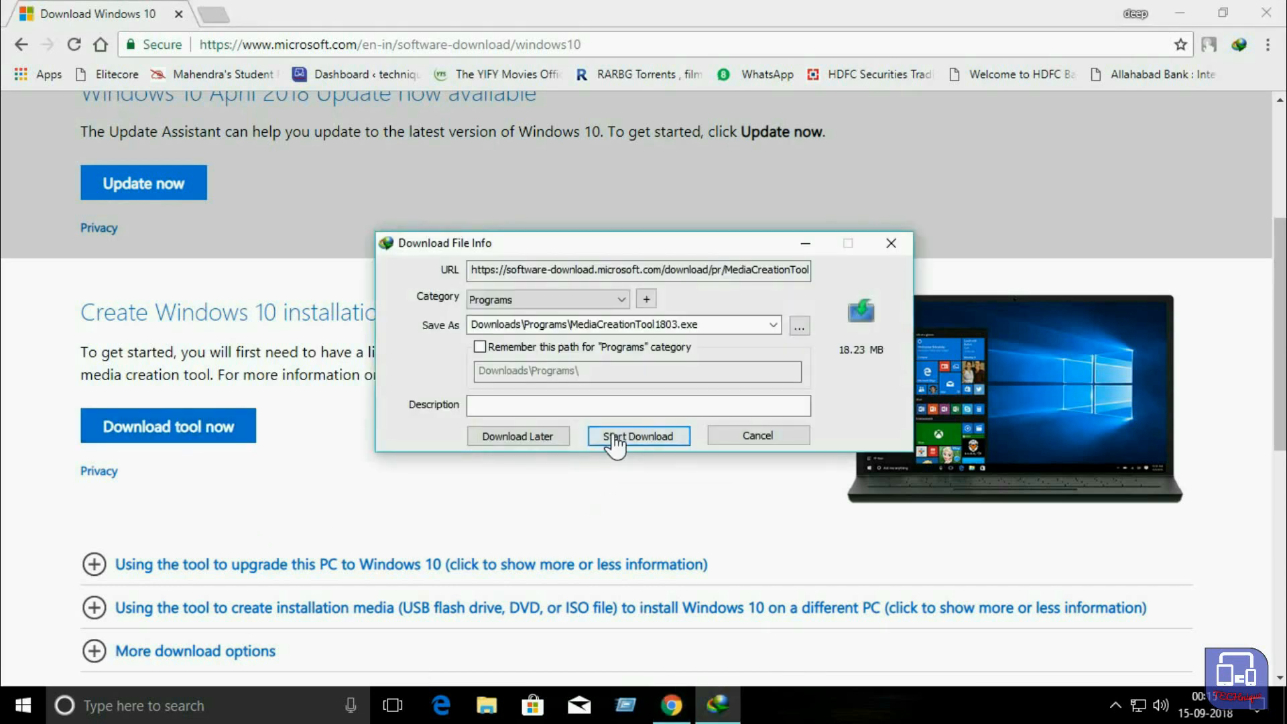
{"action": "left_click", "coordinate": [614, 440]}
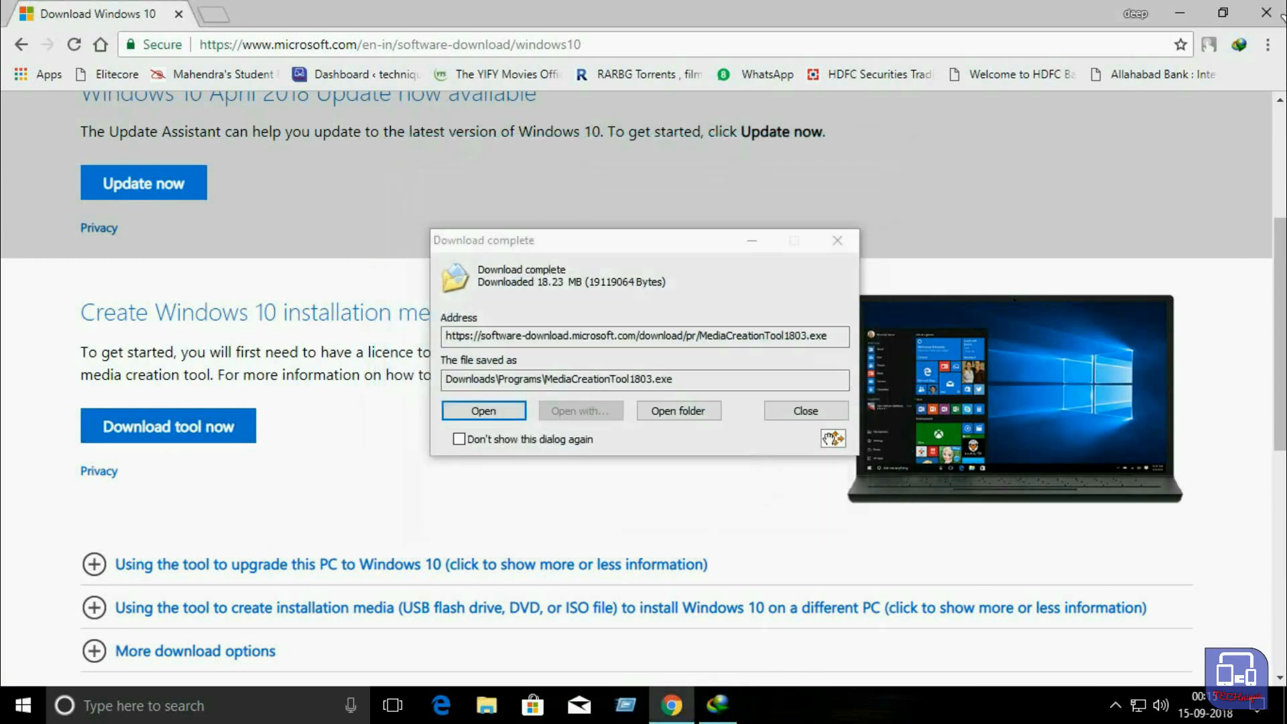
- Run MediaCreationTool1803 from its download folder and close the folder window
{"action": "left_click", "coordinate": [1179, 12]}
{"action": "left_click", "coordinate": [684, 418]}
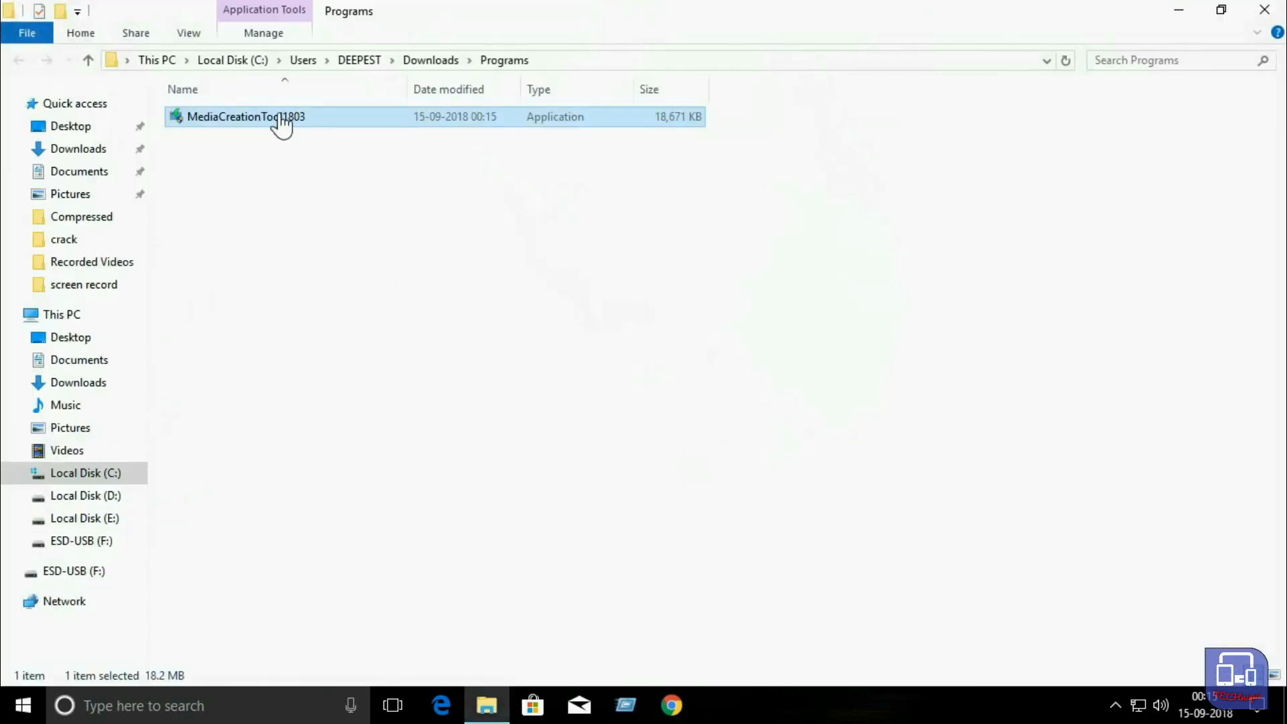
{"action": "double_click", "coordinate": [281, 120]}
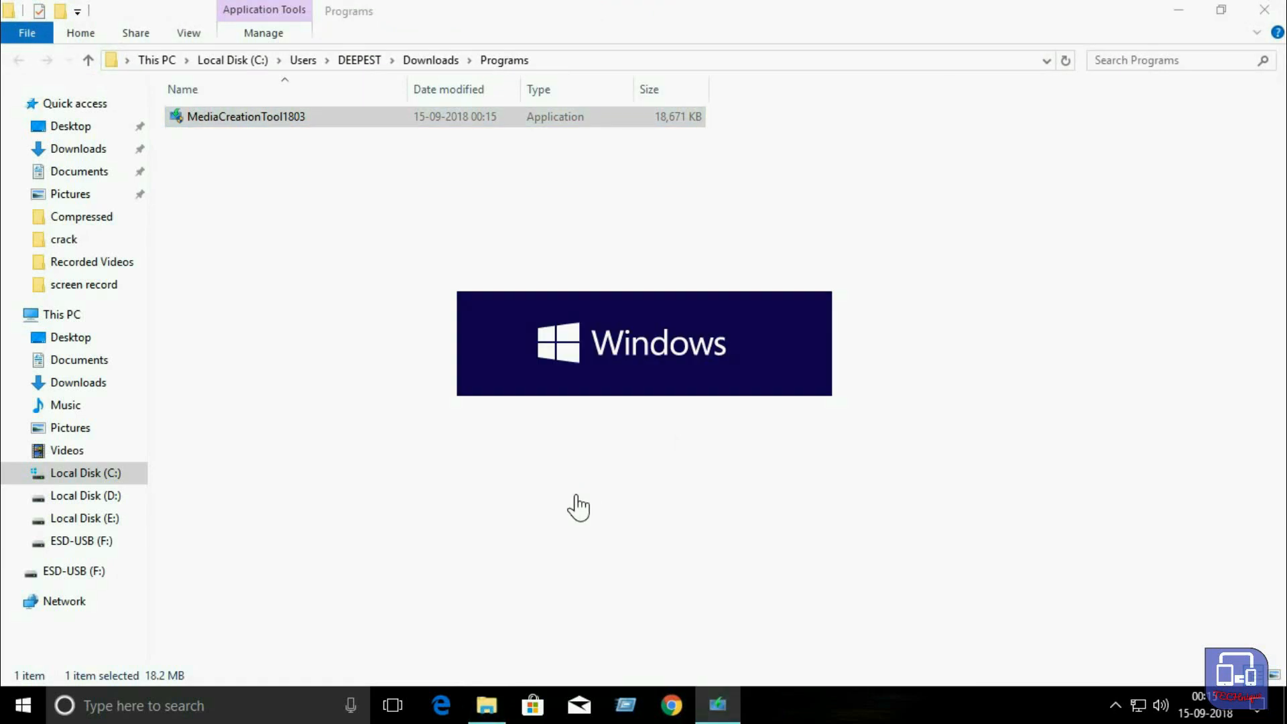
{"action": "left_click", "coordinate": [1281, 15]}
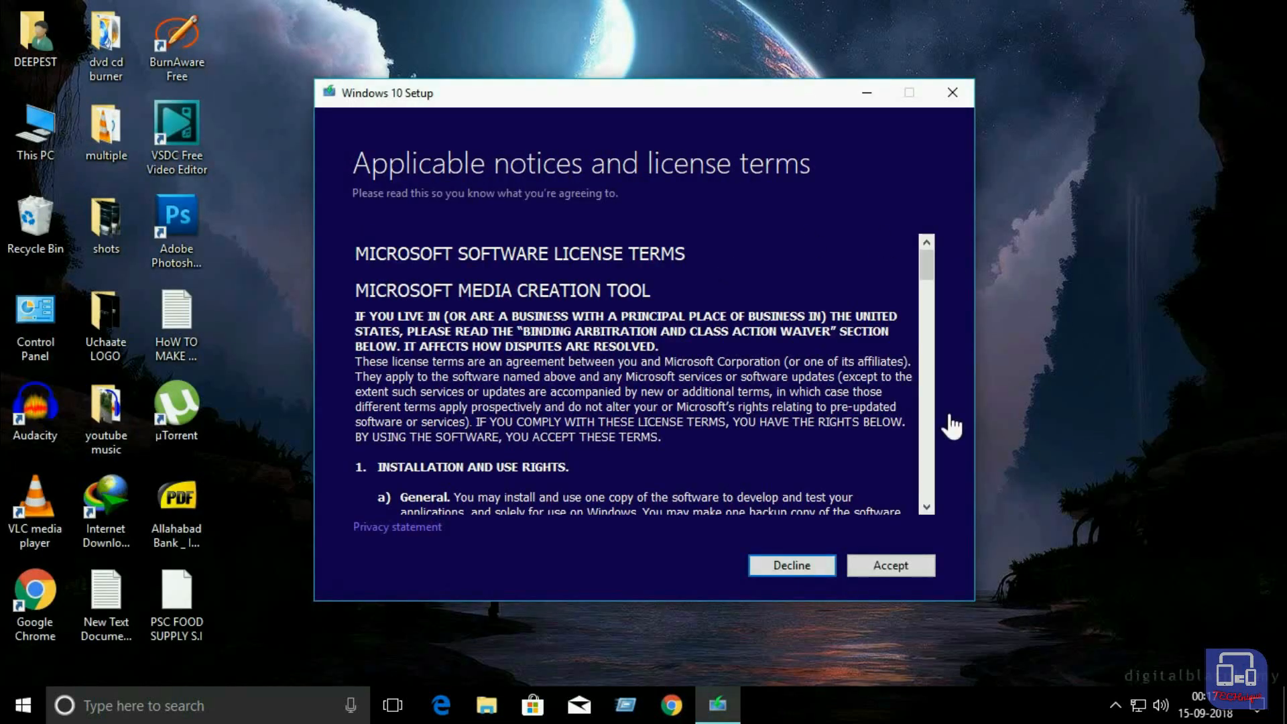
- Accept the license terms and choose to create installation media (USB flash drive, DVD, or ISO file) for another PC
{"action": "scroll", "coordinate": [925, 270], "scroll_direction": "down", "scroll_amount": 5}
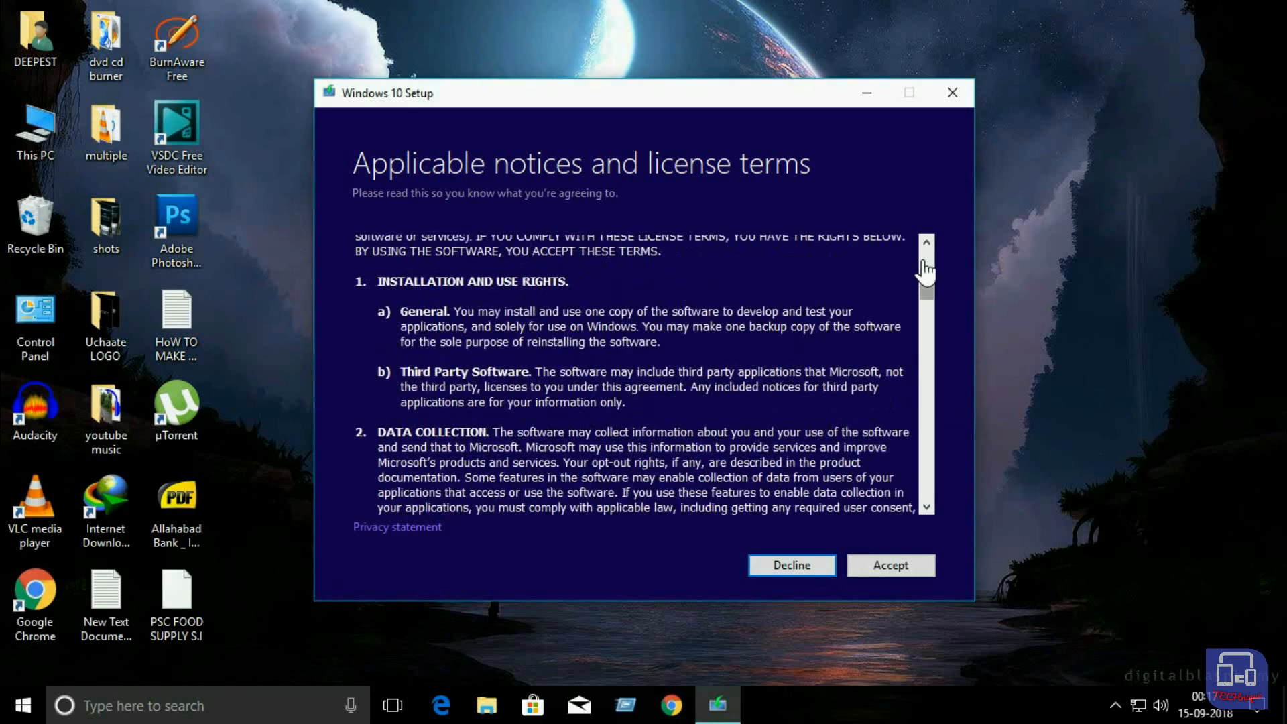
{"action": "scroll", "coordinate": [926, 265], "scroll_direction": "up", "scroll_amount": 5}
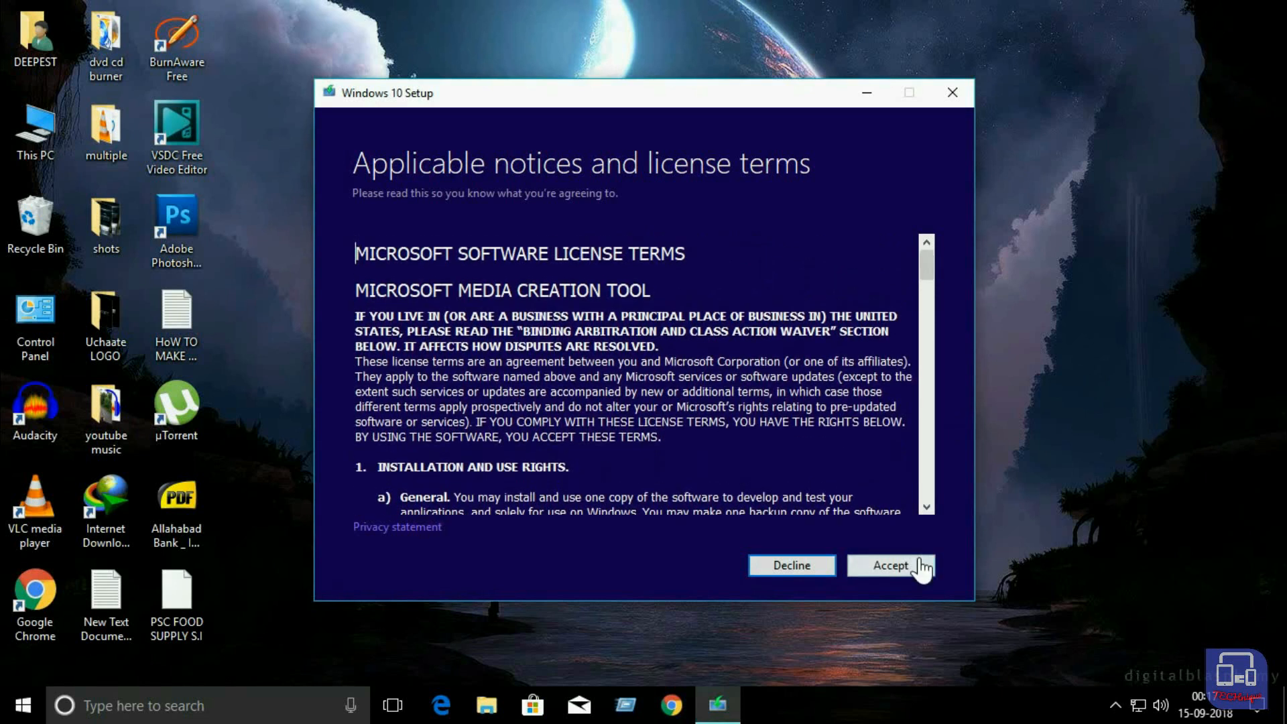
{"action": "left_click", "coordinate": [919, 567]}
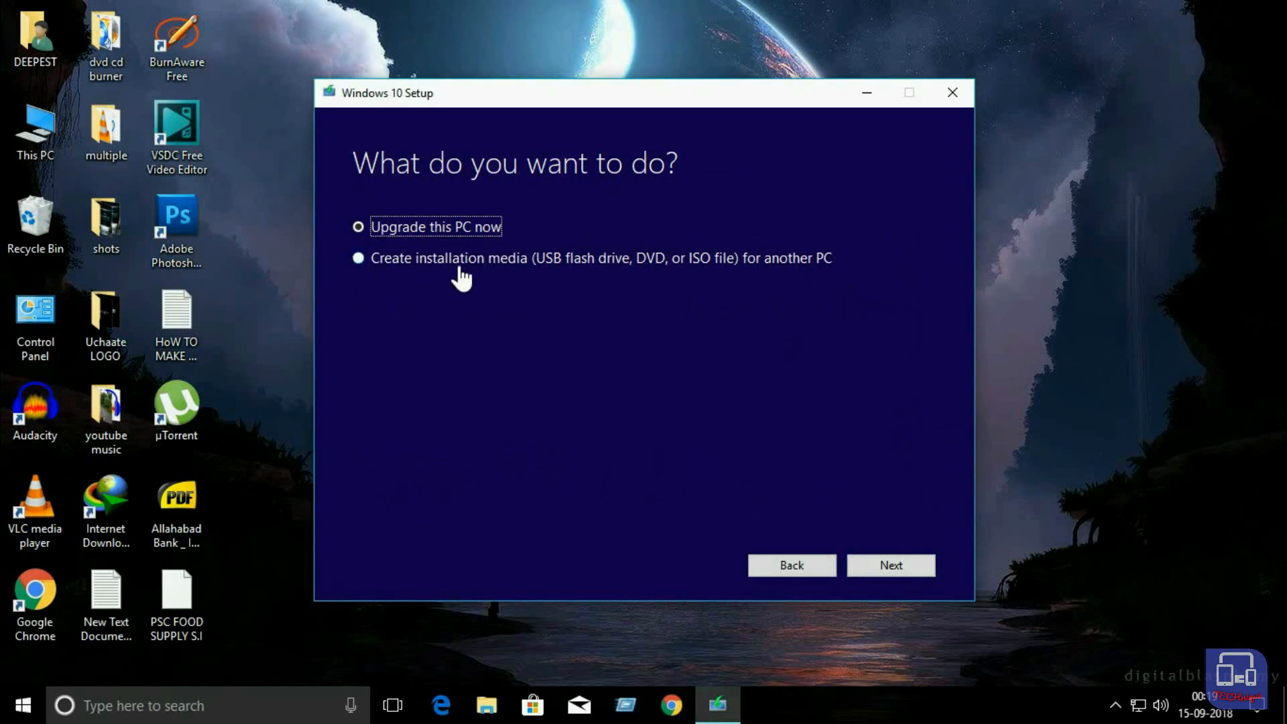
{"action": "left_click", "coordinate": [359, 258]}
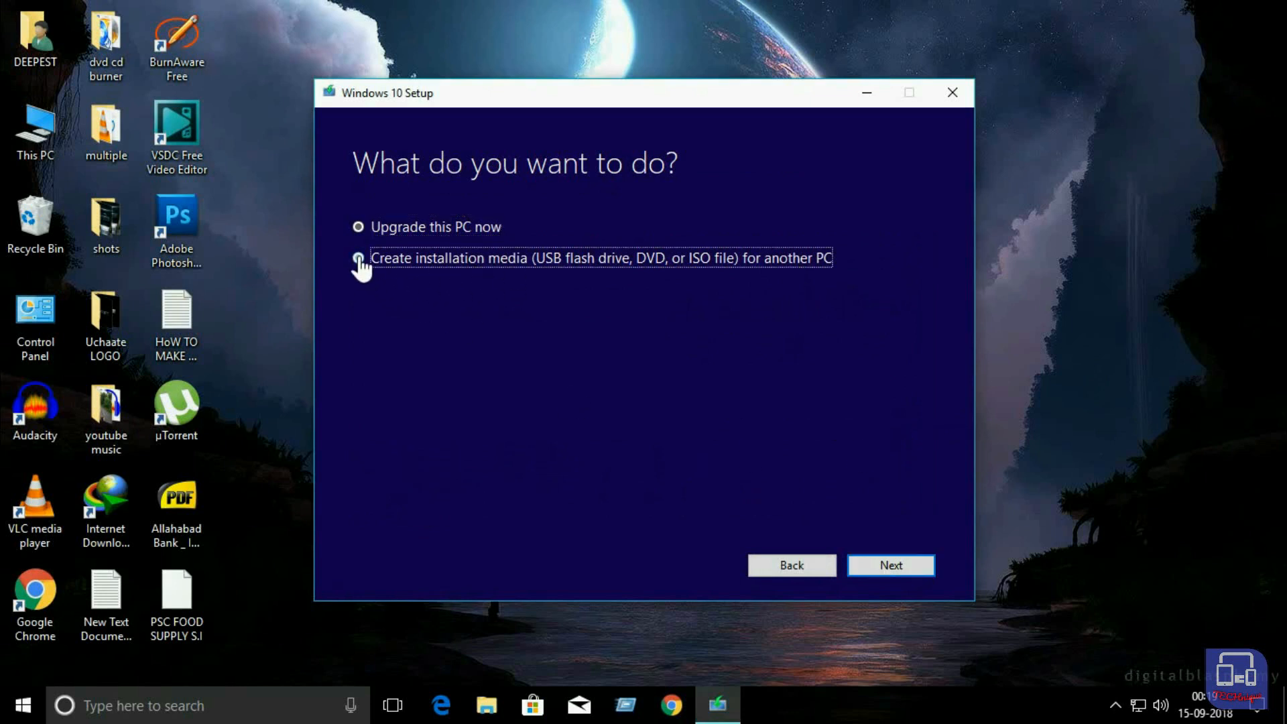
{"action": "left_click", "coordinate": [911, 569]}
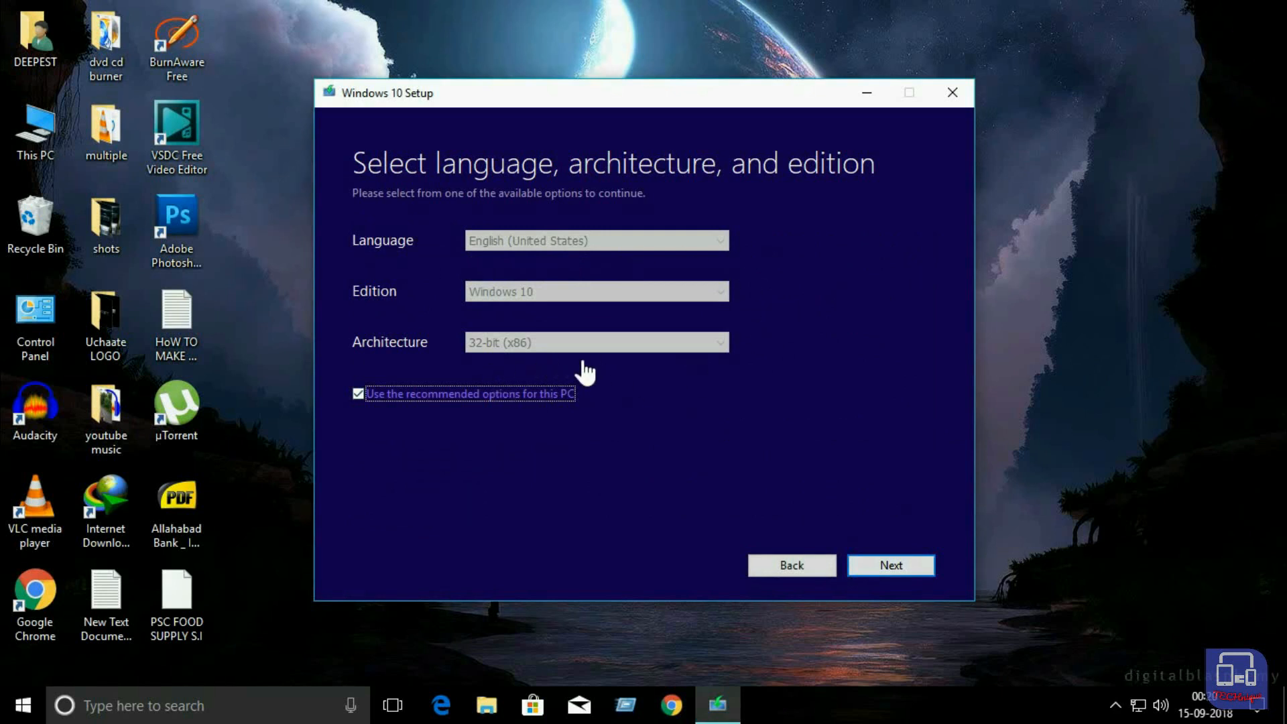
- Examine the language and architecture choices offered without the recommended options, and restore the recommended options for this PC
{"action": "left_click", "coordinate": [358, 394]}
{"action": "left_click", "coordinate": [660, 242]}
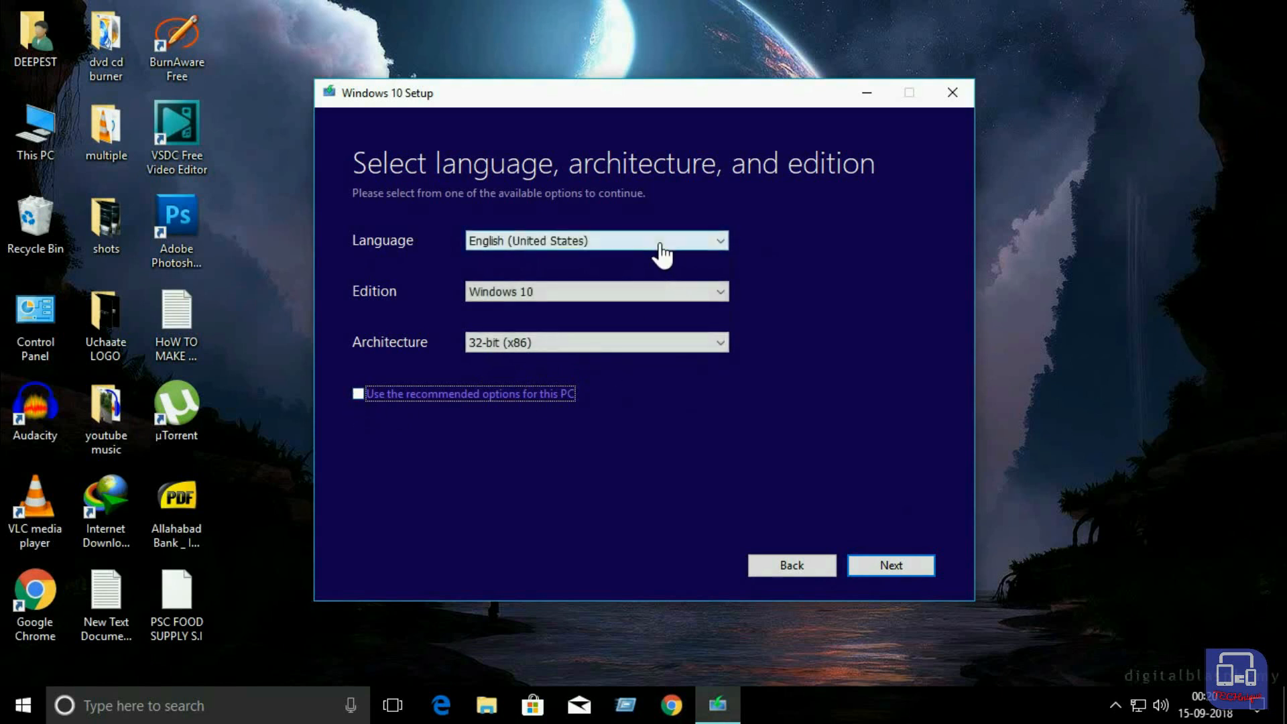
{"action": "scroll", "coordinate": [660, 327], "scroll_direction": "down", "scroll_amount": 1}
{"action": "scroll", "coordinate": [661, 334], "scroll_direction": "up", "scroll_amount": 3}
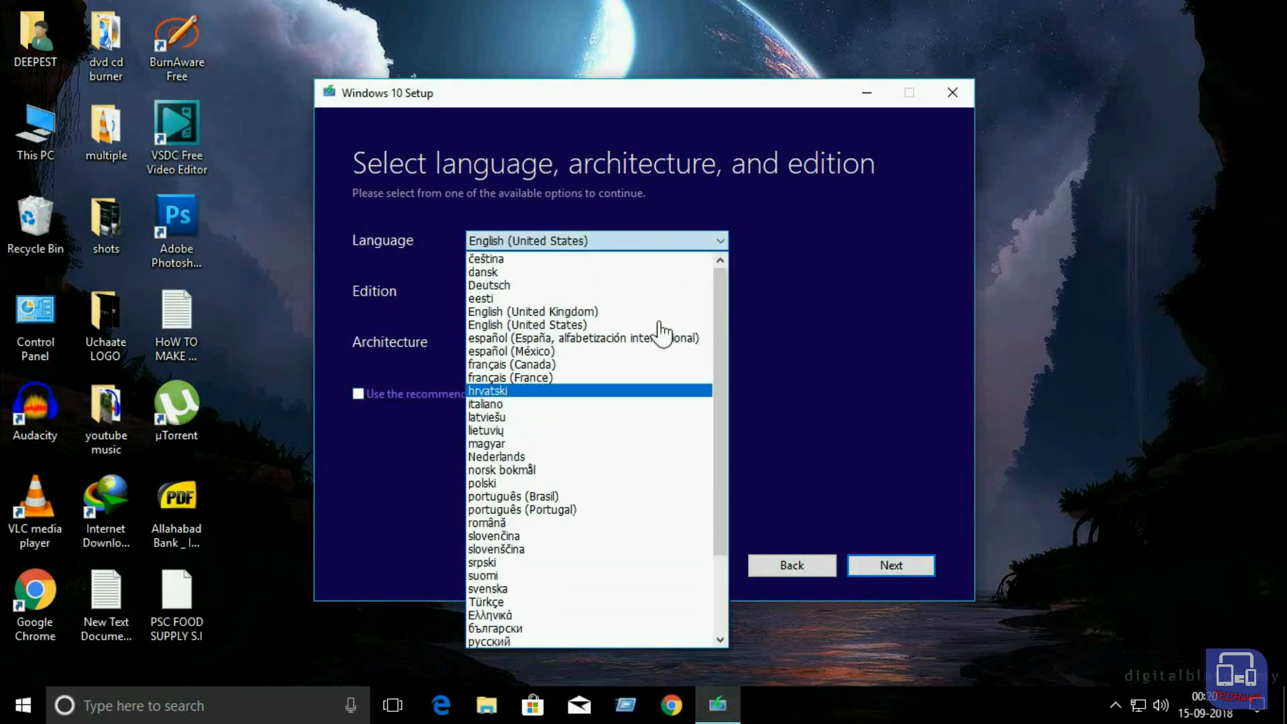
{"action": "scroll", "coordinate": [661, 336], "scroll_direction": "down", "scroll_amount": 1}
{"action": "scroll", "coordinate": [662, 322], "scroll_direction": "up", "scroll_amount": 2}
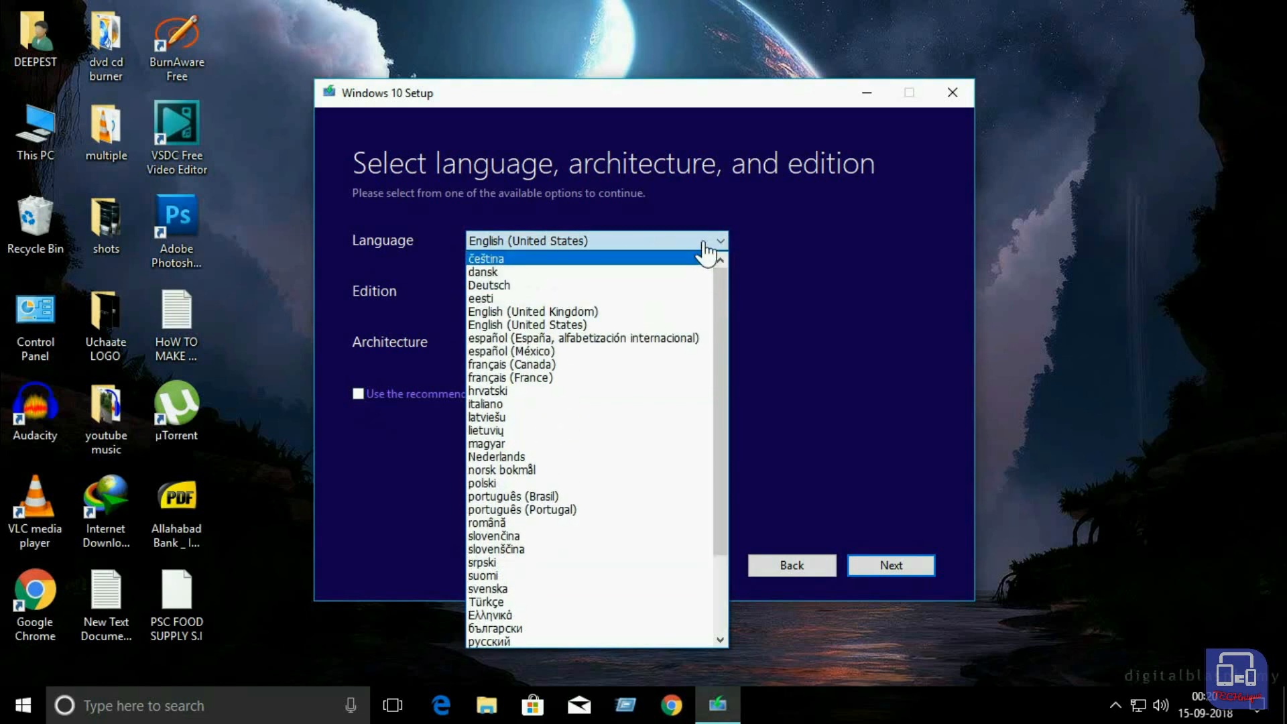
{"action": "left_click", "coordinate": [724, 241]}
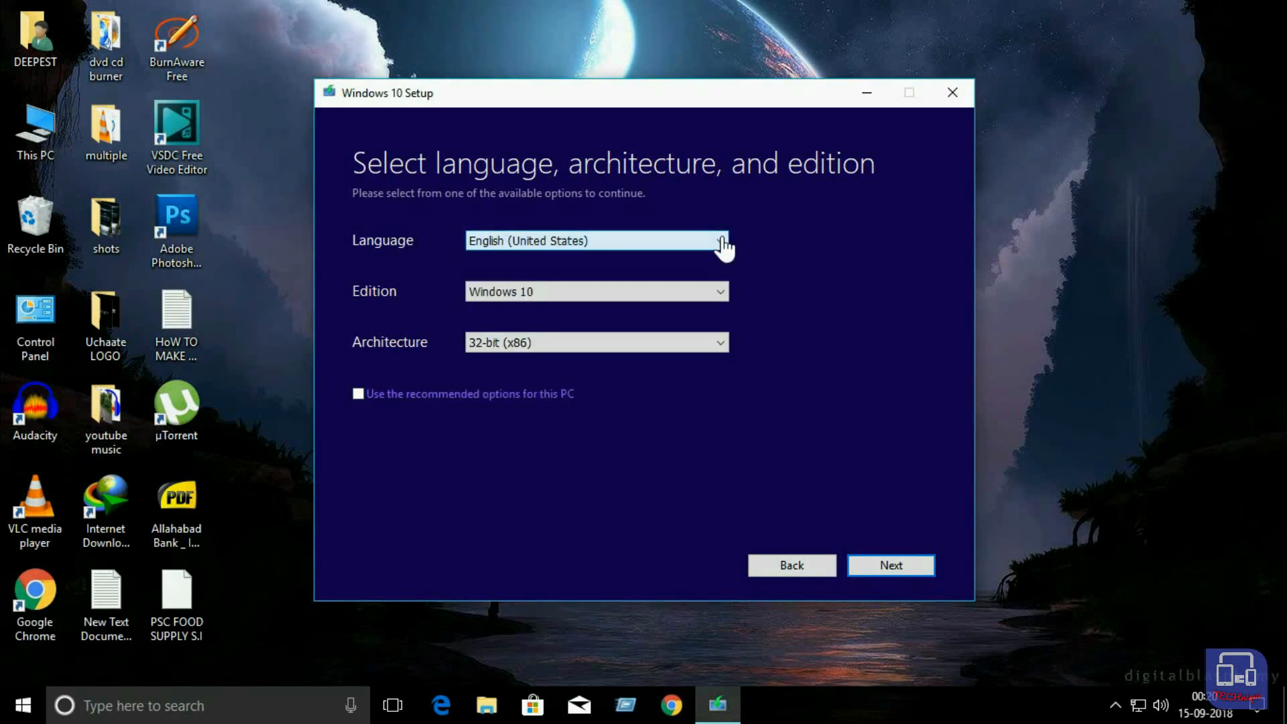
{"action": "left_click", "coordinate": [707, 345]}
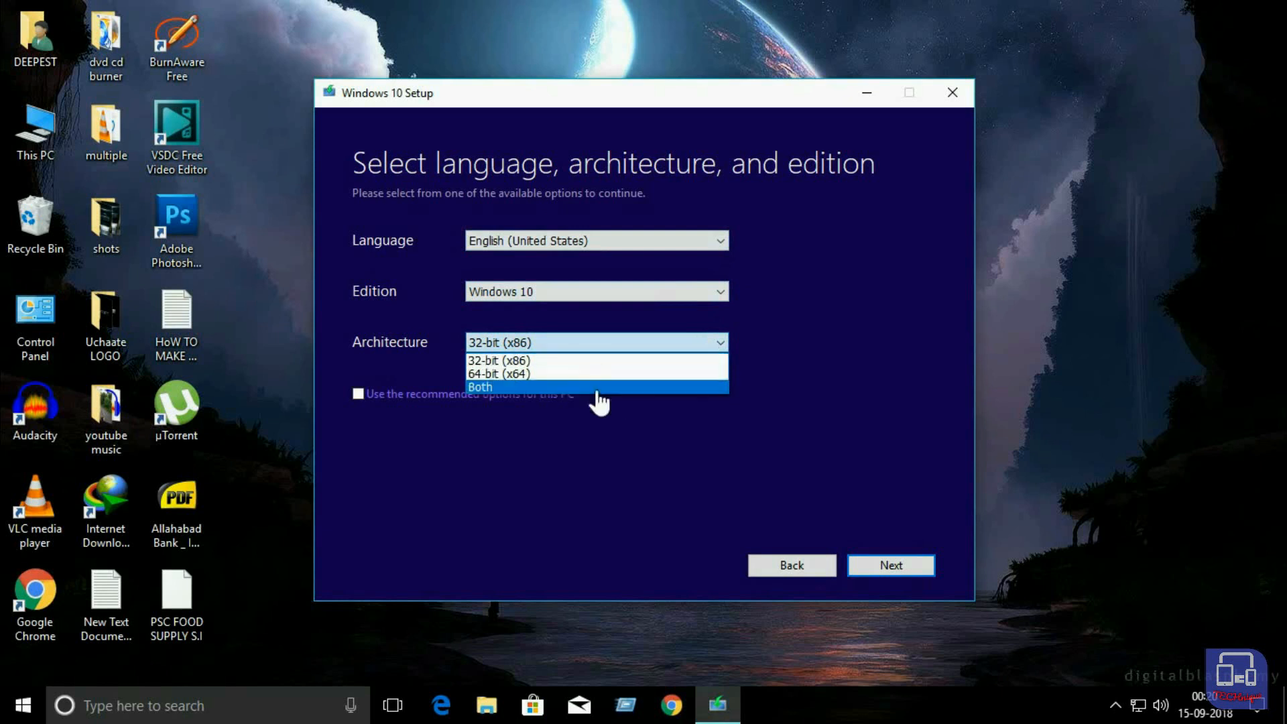
{"action": "left_click", "coordinate": [650, 359]}
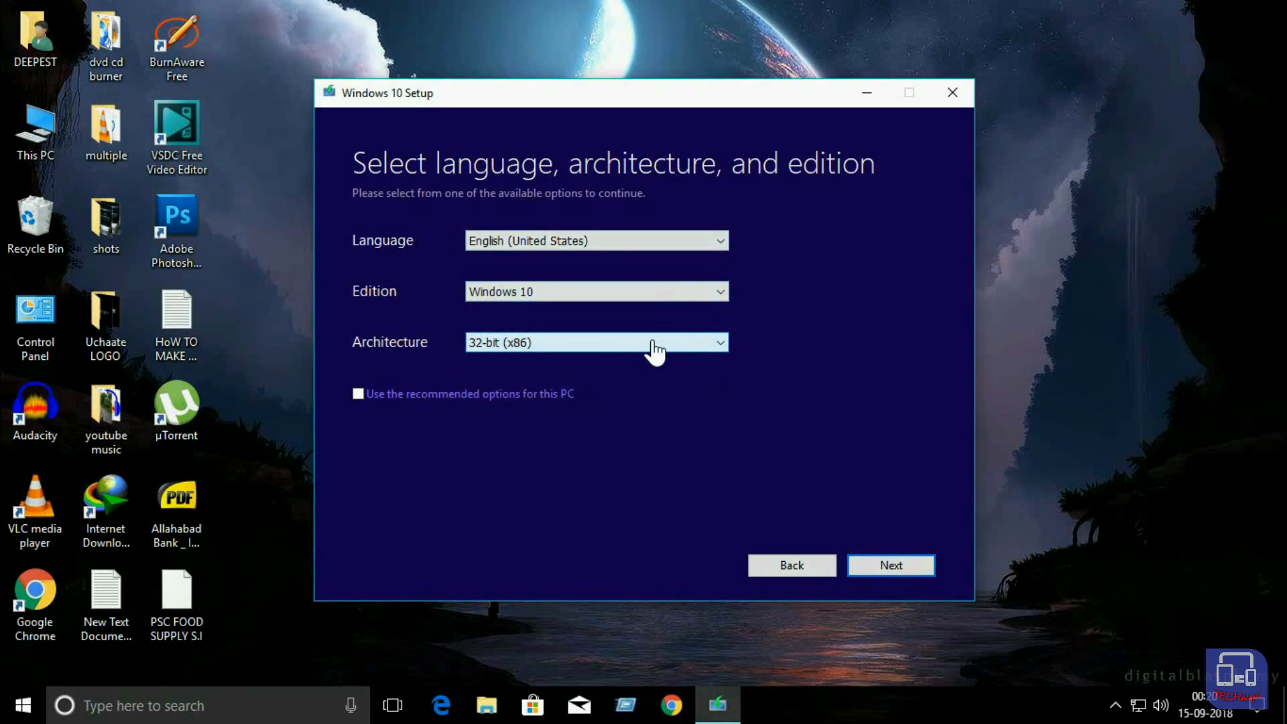
{"action": "left_click", "coordinate": [358, 395]}
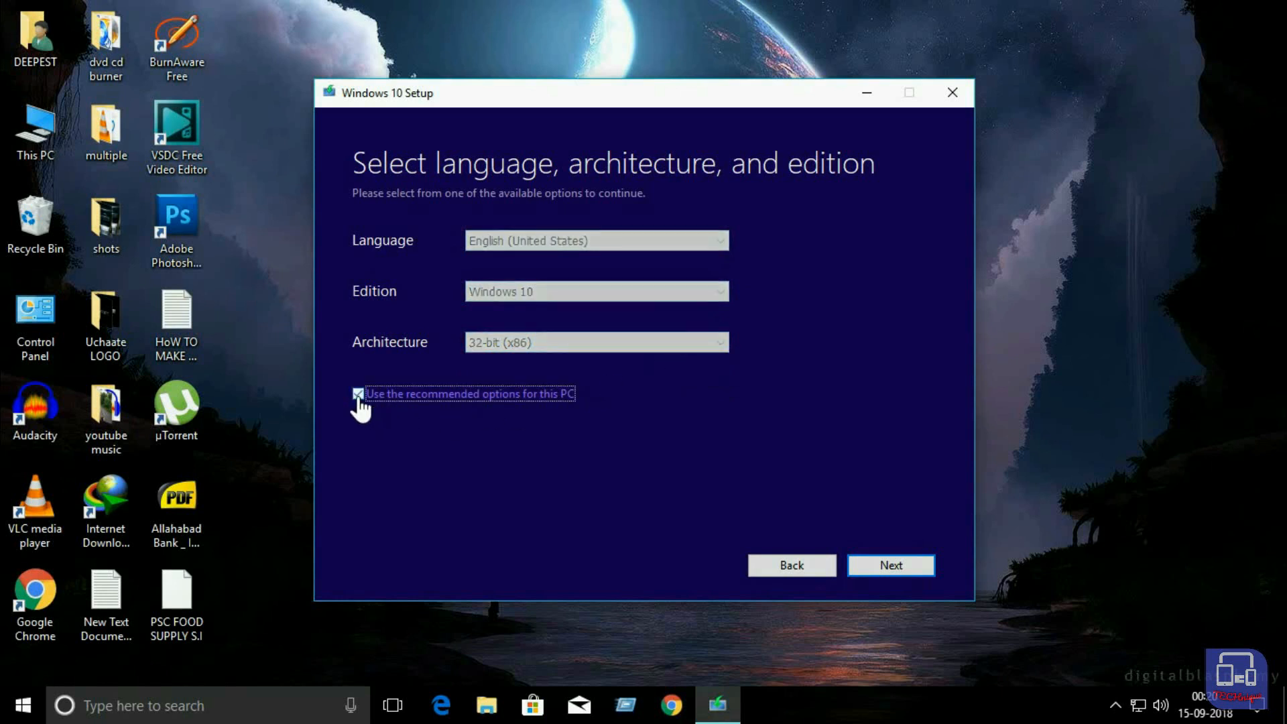
- Proceed with the recommended options, create the media on USB flash drive F: (ESD-USB), and finish the setup
{"action": "left_click", "coordinate": [895, 566]}
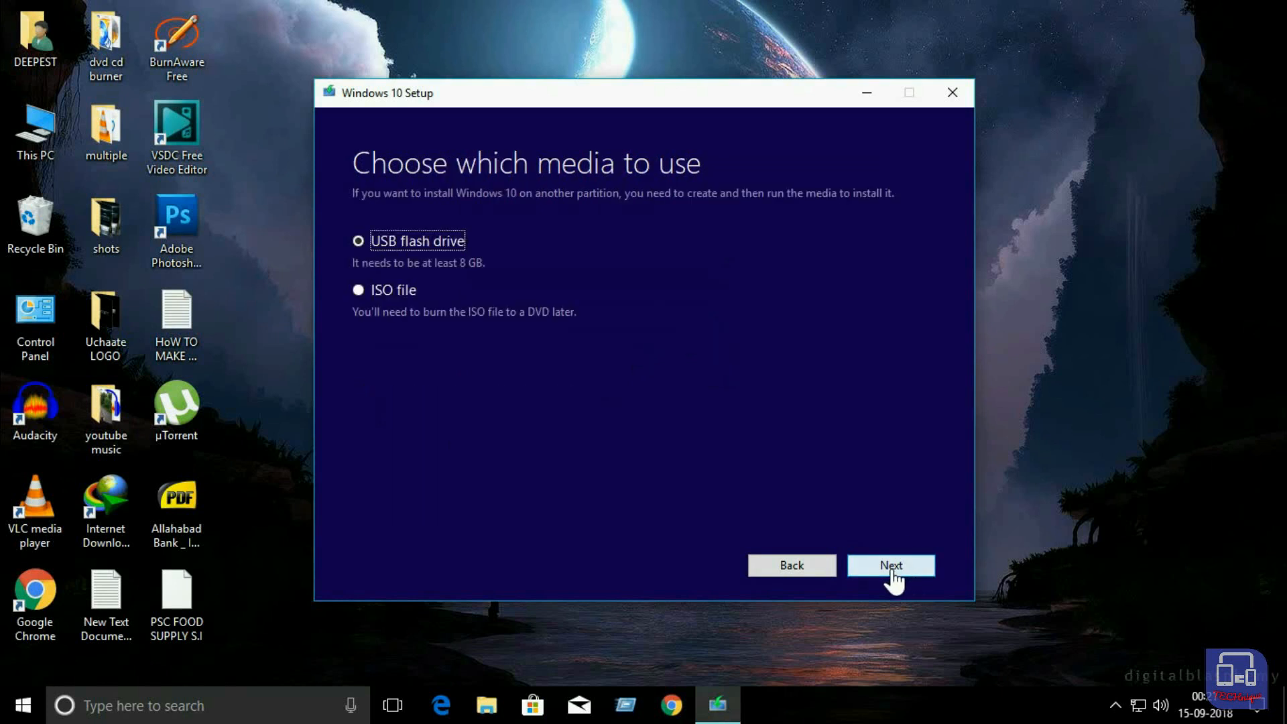
{"action": "left_click", "coordinate": [892, 569]}
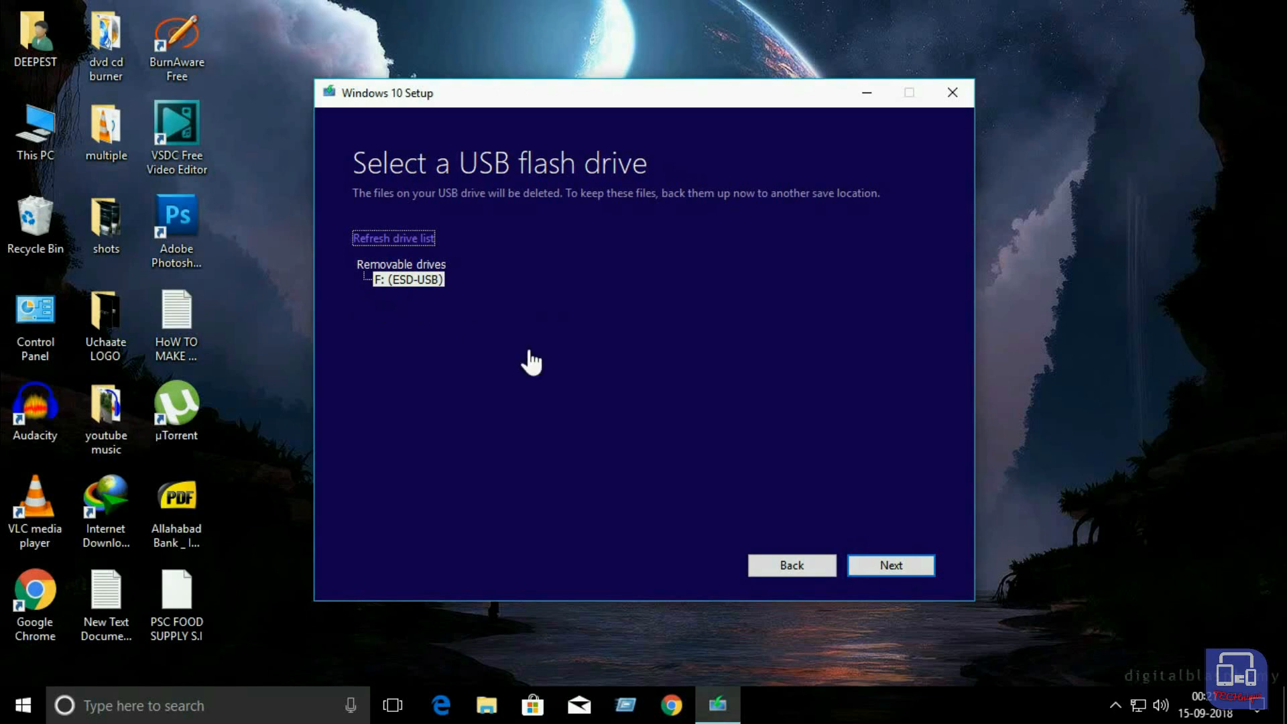
{"action": "left_click", "coordinate": [899, 567]}
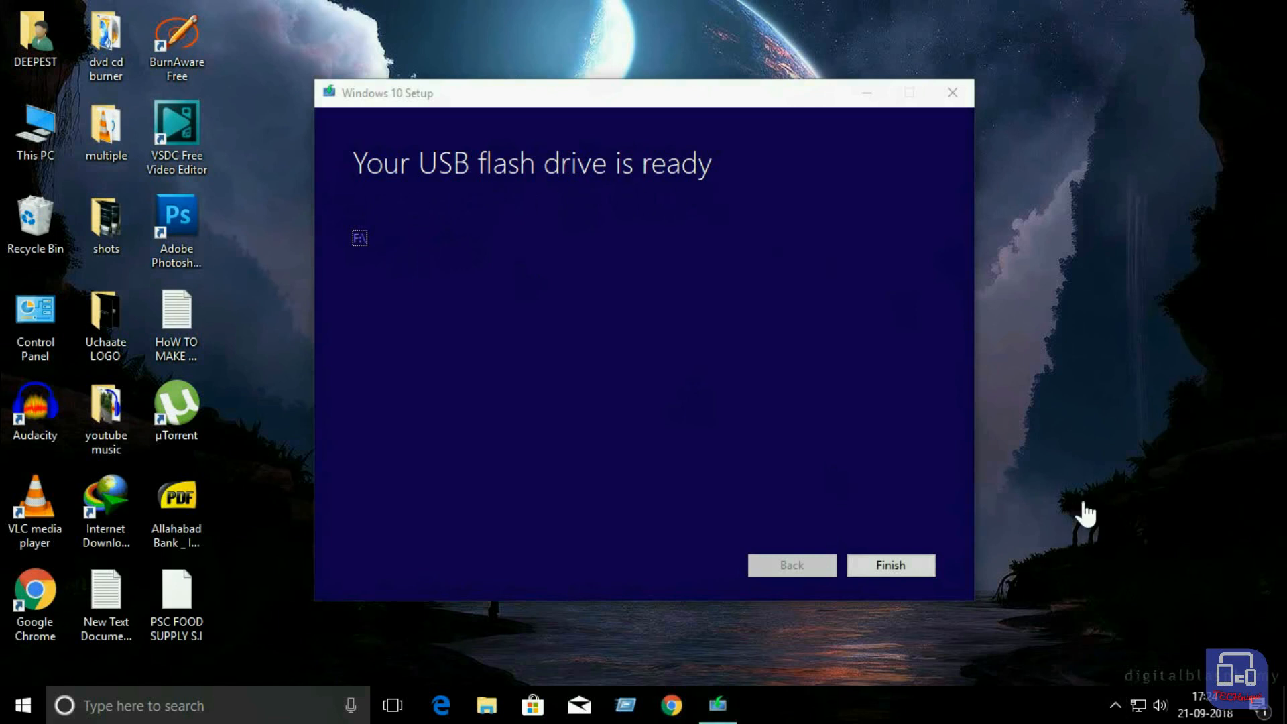
{"action": "left_click", "coordinate": [910, 578]}
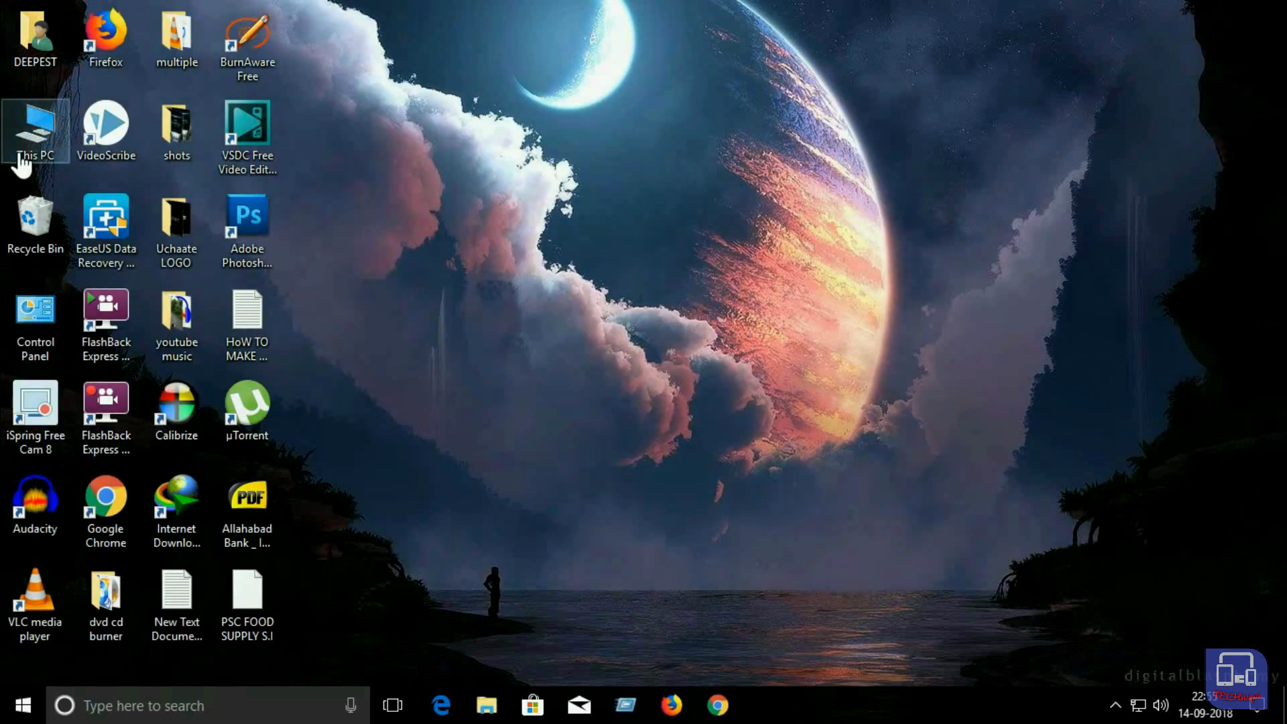
- Check the ESD-USB (F:) drive's icon and used space in This PC, and close the window
{"action": "double_click", "coordinate": [21, 156]}
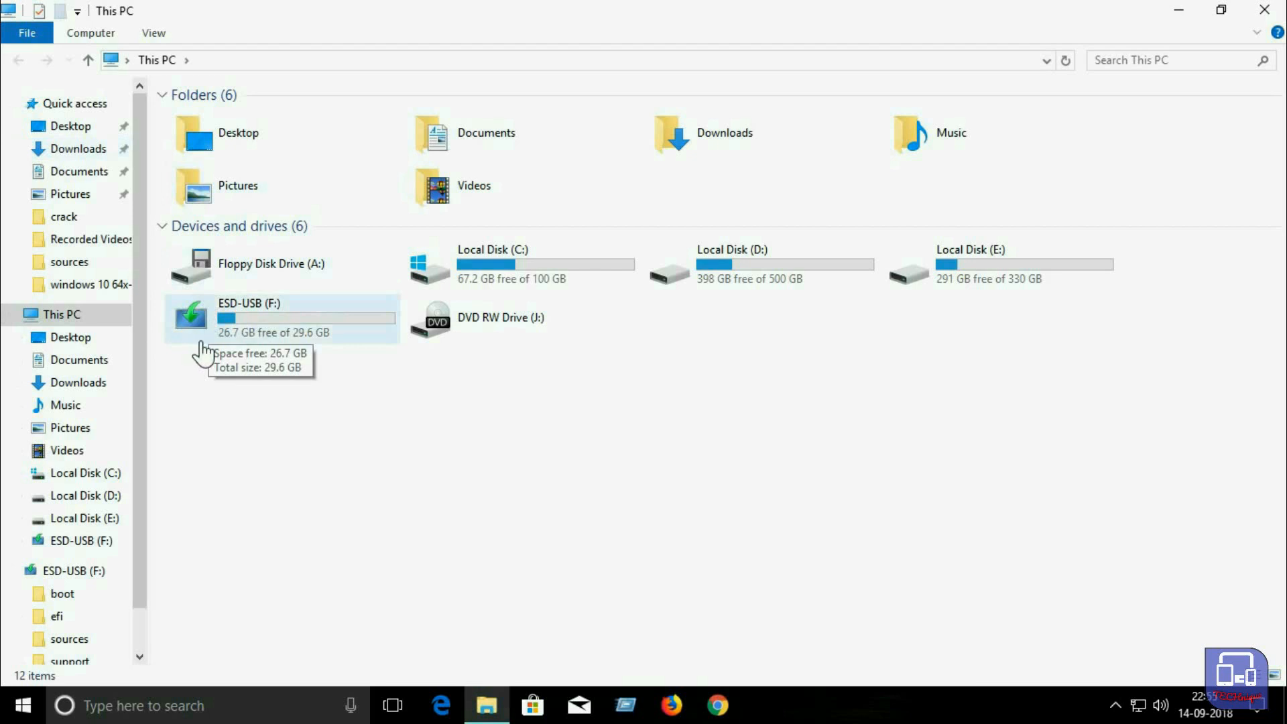
{"action": "left_click", "coordinate": [1264, 10]}
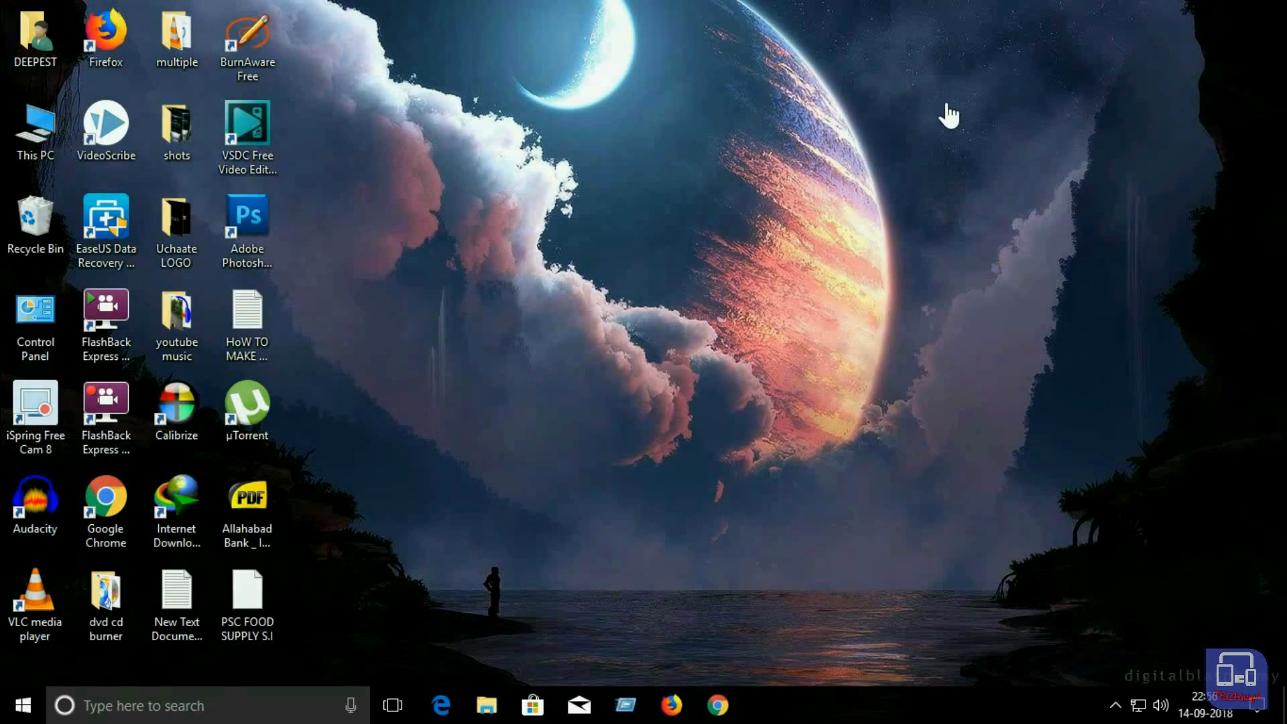